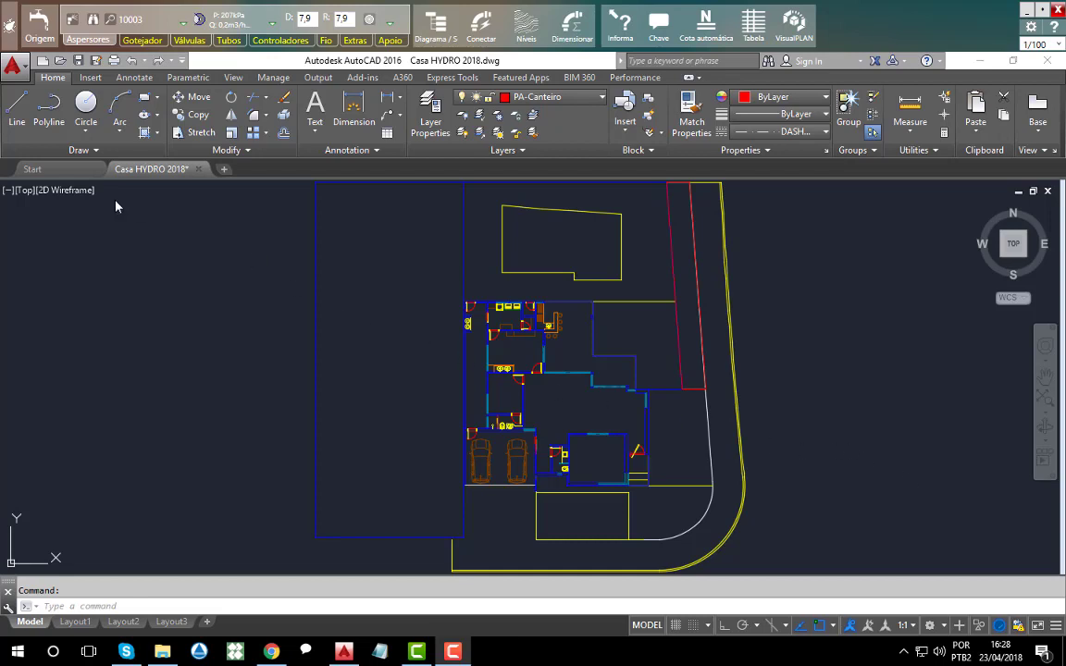
# Open the water origin settings and examine the Bomba and Hidrômetro options, including the static pressure, level difference units and service line length fields.
pyautogui.click(39, 24)
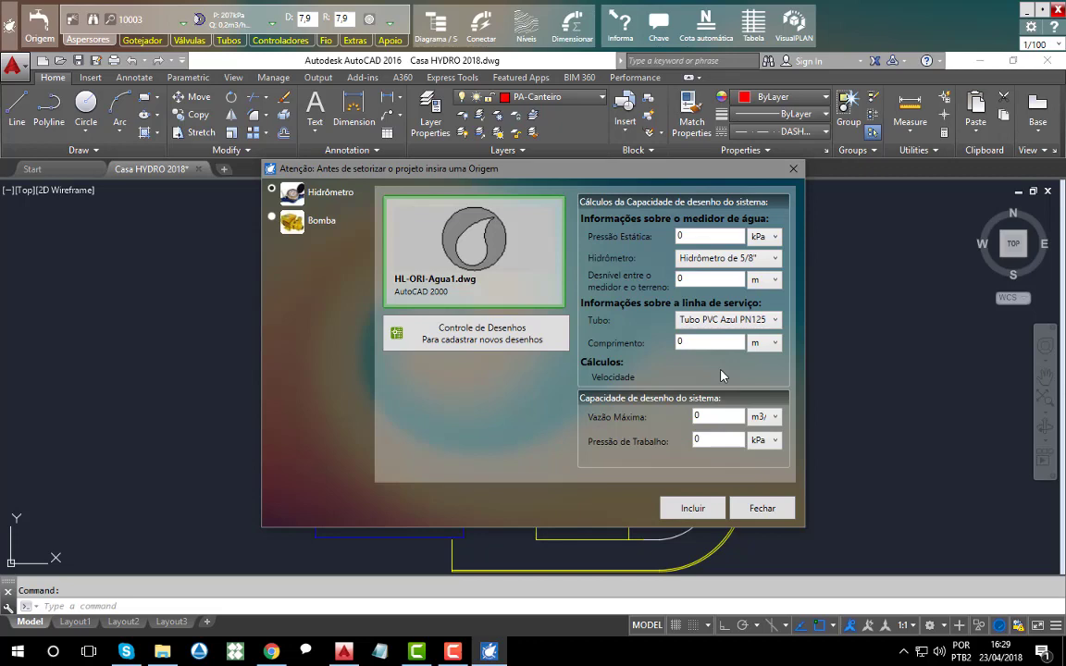
pyautogui.click(292, 220)
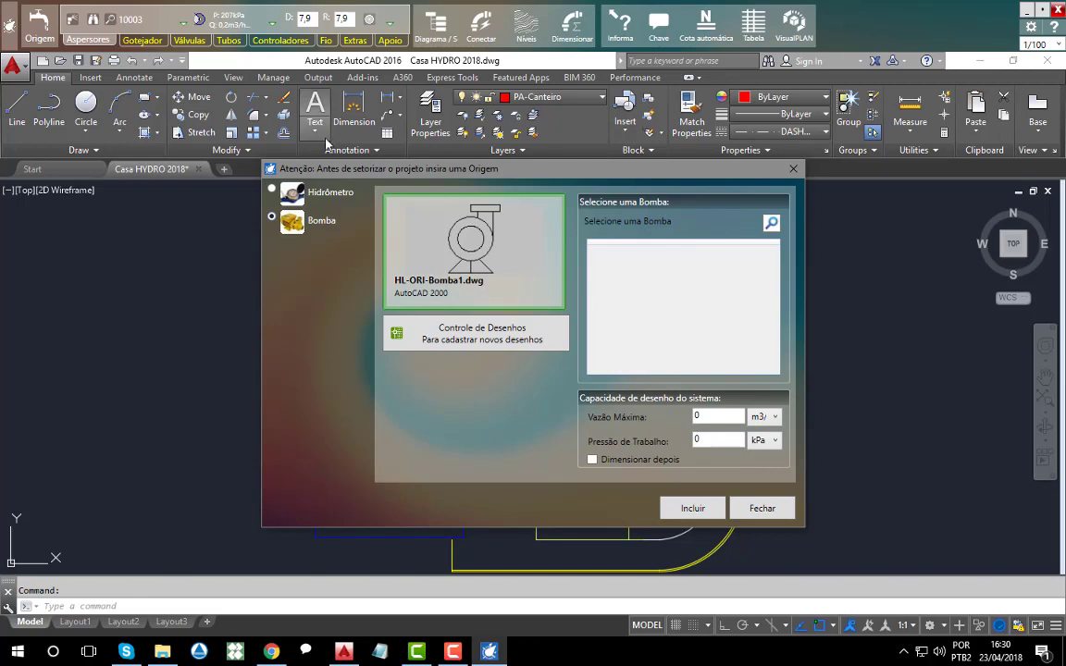
pyautogui.click(333, 195)
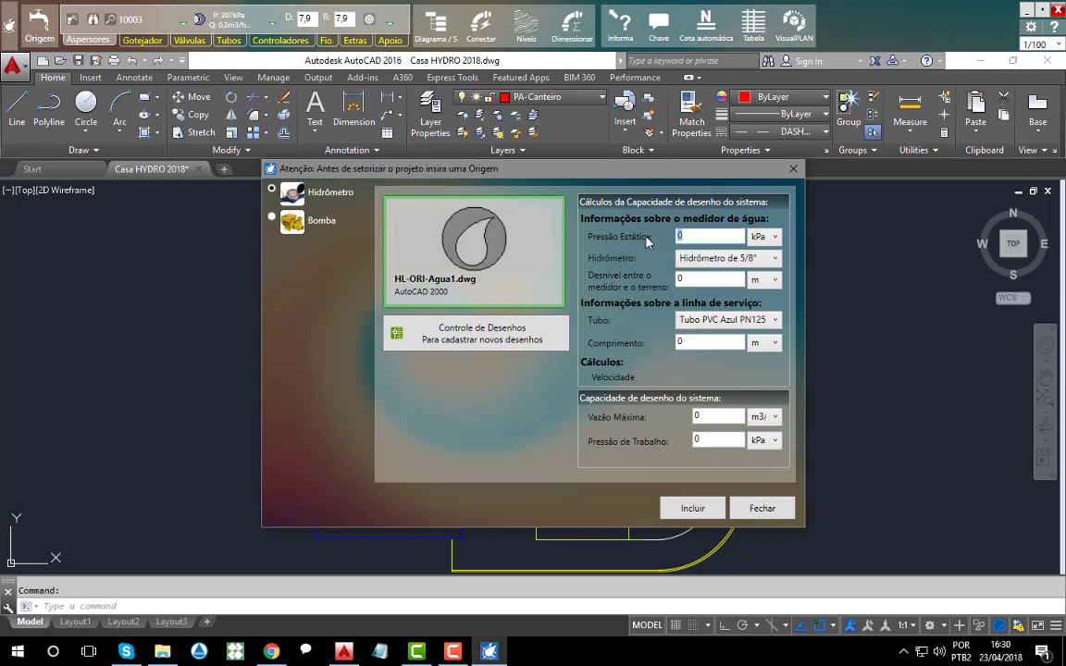
pyautogui.doubleClick(720, 238)
pyautogui.click(775, 280)
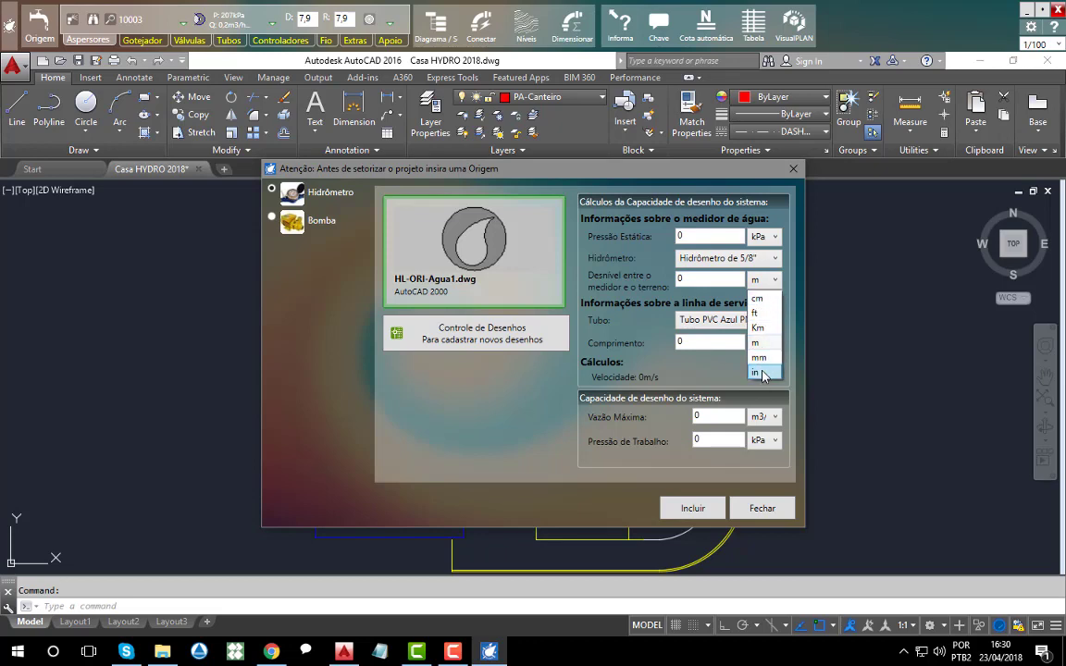
pyautogui.click(761, 281)
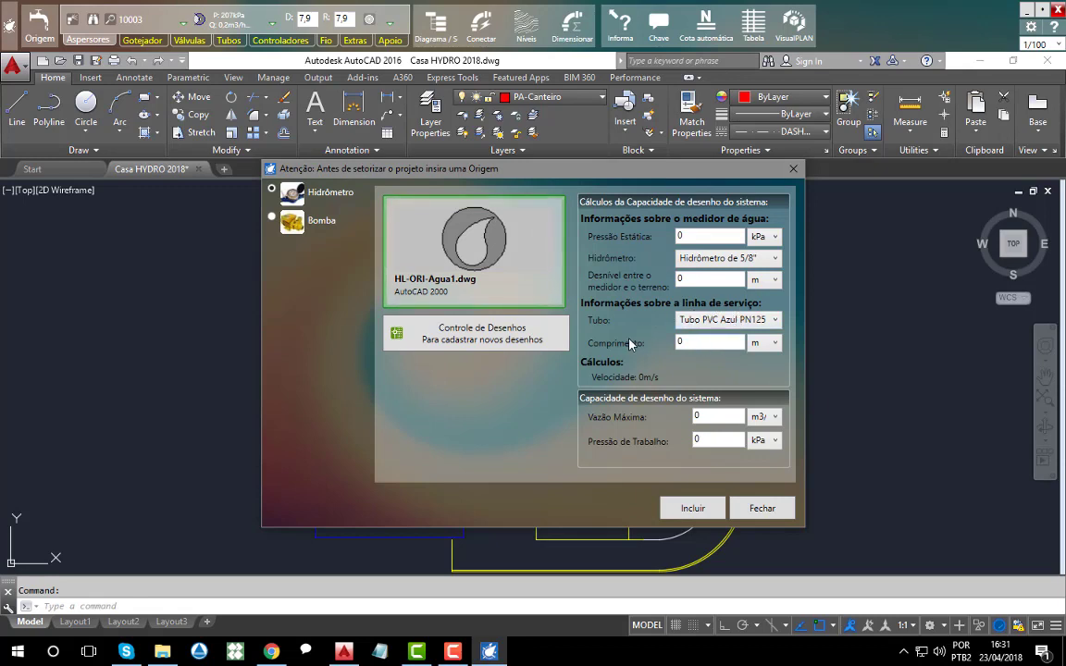
pyautogui.doubleClick(692, 340)
# Insert a Bomba origin with Dimensionar depois enabled, just inside the lot's upper-right corner beside the red planting strip.
pyautogui.click(273, 217)
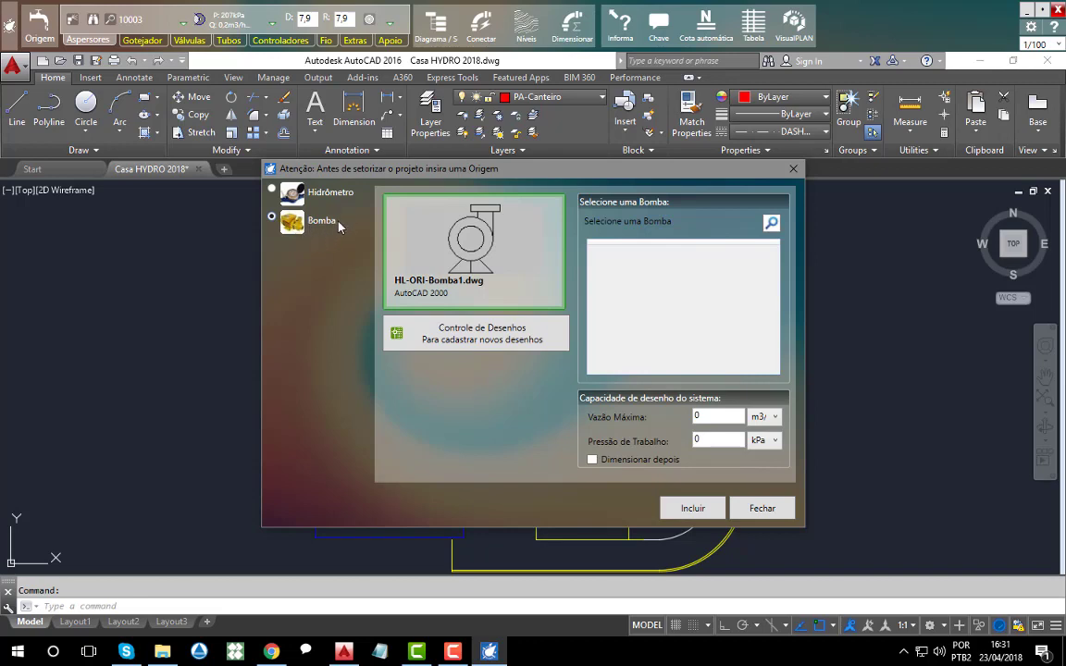
pyautogui.click(592, 460)
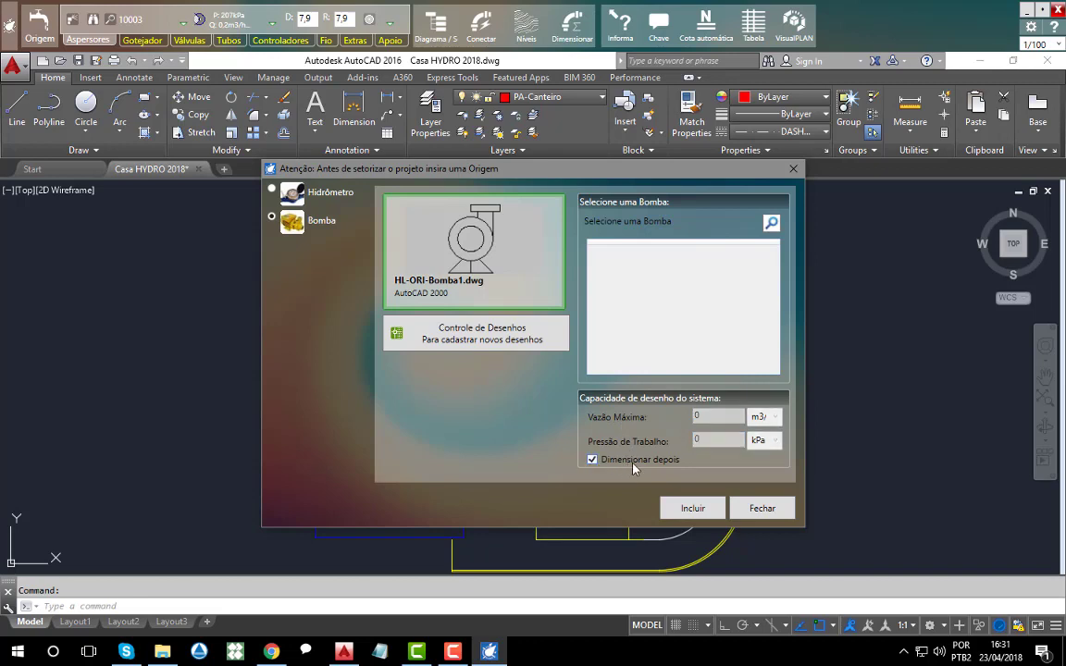
pyautogui.click(688, 510)
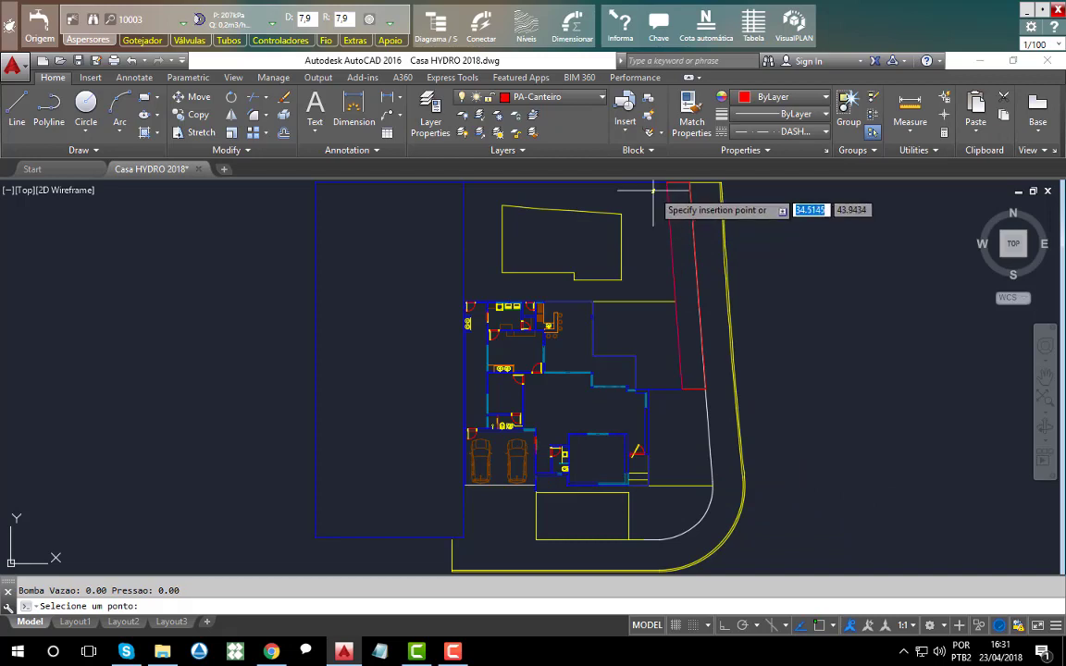
pyautogui.scroll(4, 648, 199)
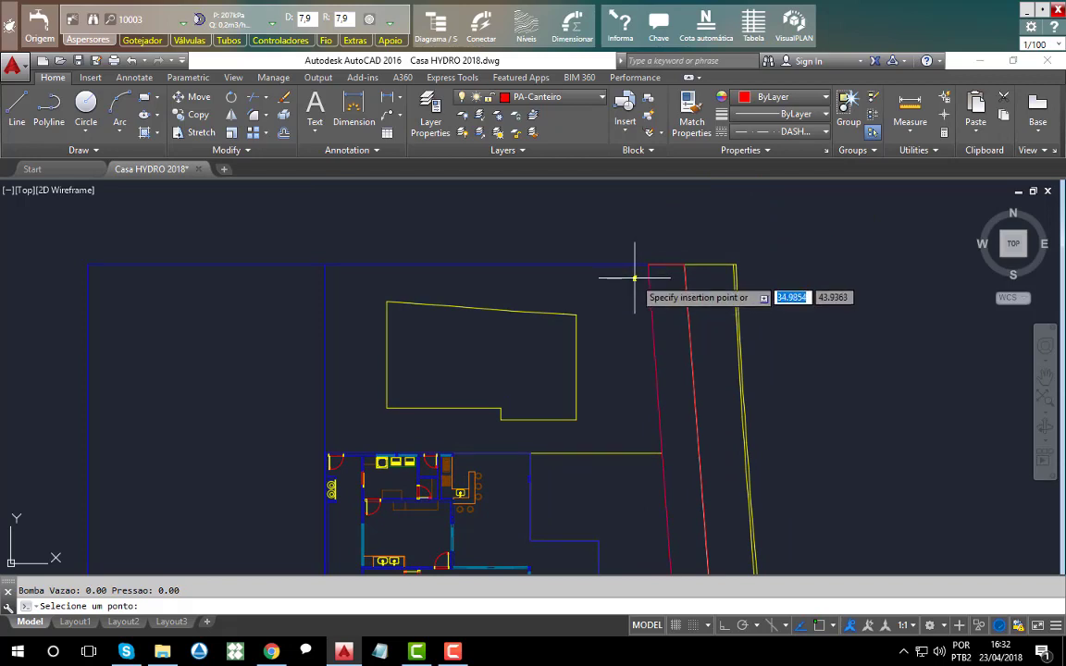
pyautogui.click(635, 278)
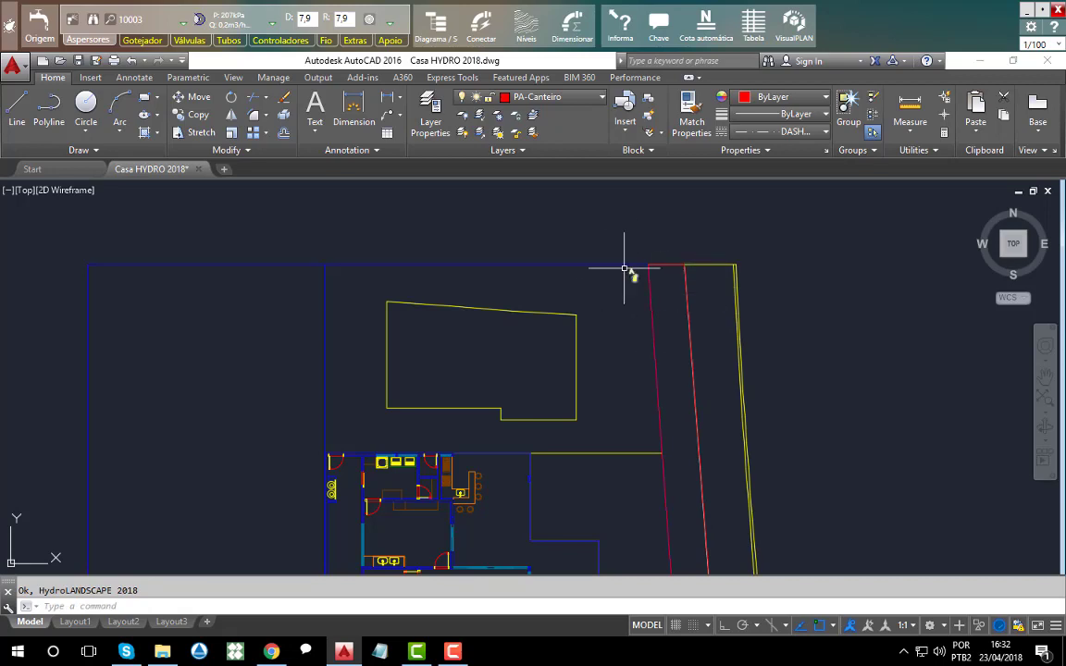
# Examine the inserted pump symbol and its placement relative to the lot boundary and the red planting strip.
pyautogui.scroll(2, 643, 273)
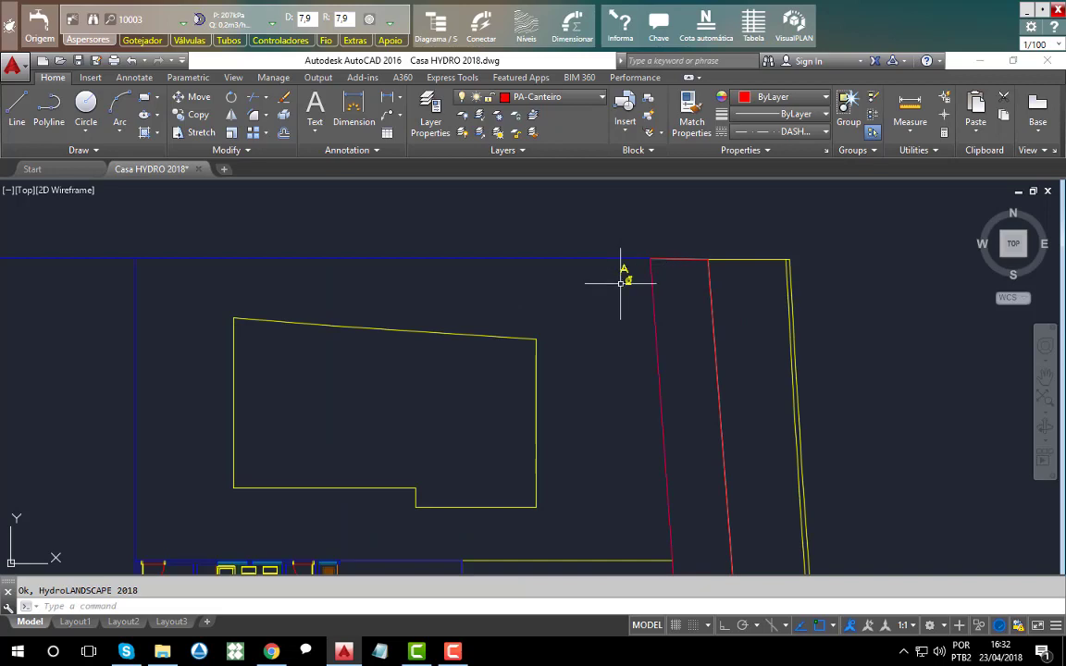
pyautogui.scroll(3, 625, 257)
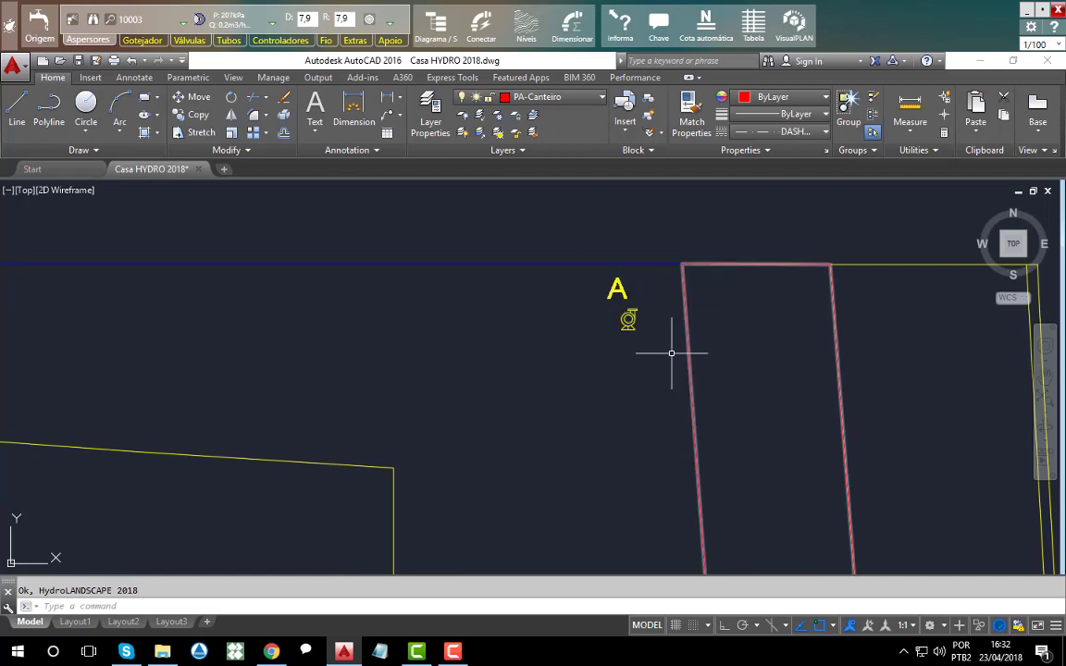
pyautogui.scroll(-7, 648, 315)
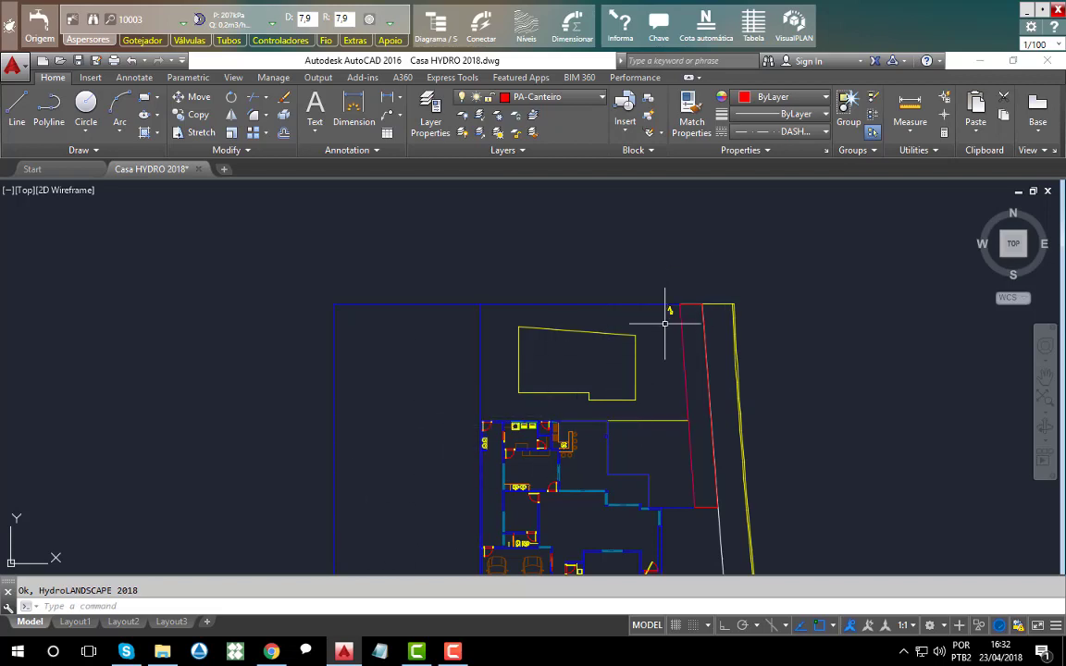
pyautogui.scroll(2, 673, 312)
pyautogui.scroll(2, 664, 307)
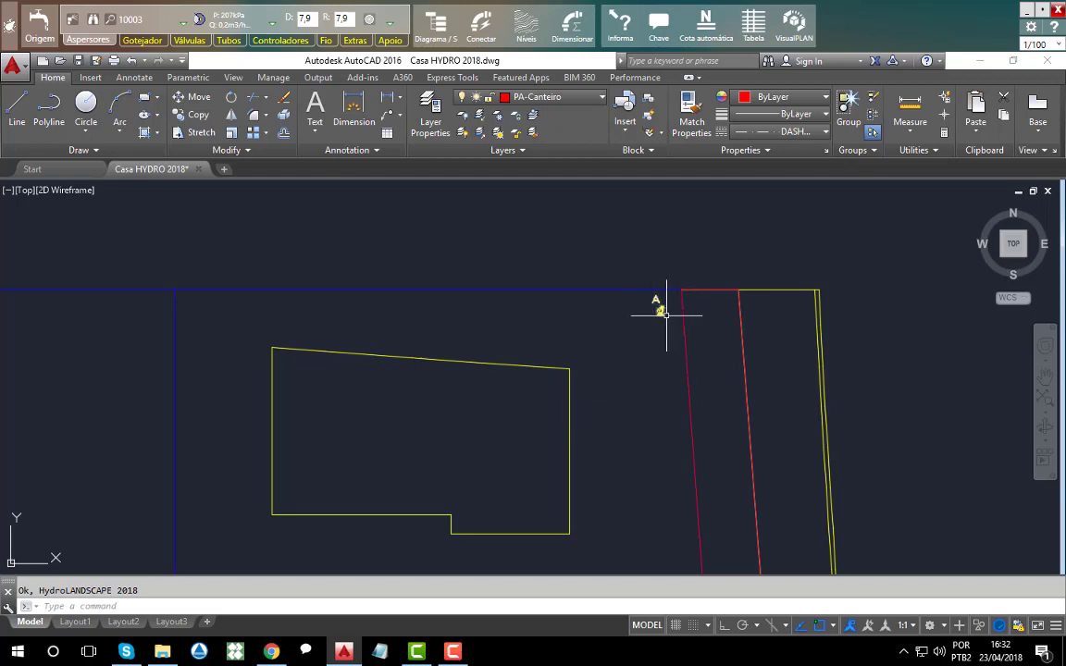
pyautogui.scroll(-5, 666, 304)
pyautogui.scroll(2, 659, 293)
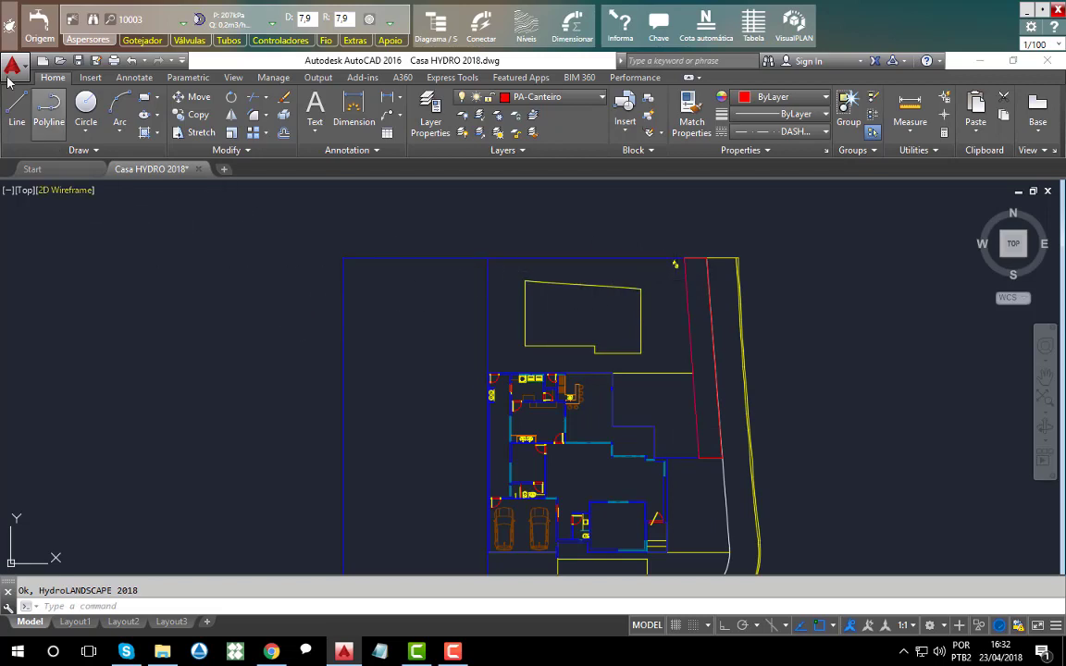
# Open the sprinkler catalogue, set its search to Código, enlarge the window, and select sprinkler 06-NSI-PRS30-CV-R for review of its specifications.
pyautogui.click(73, 23)
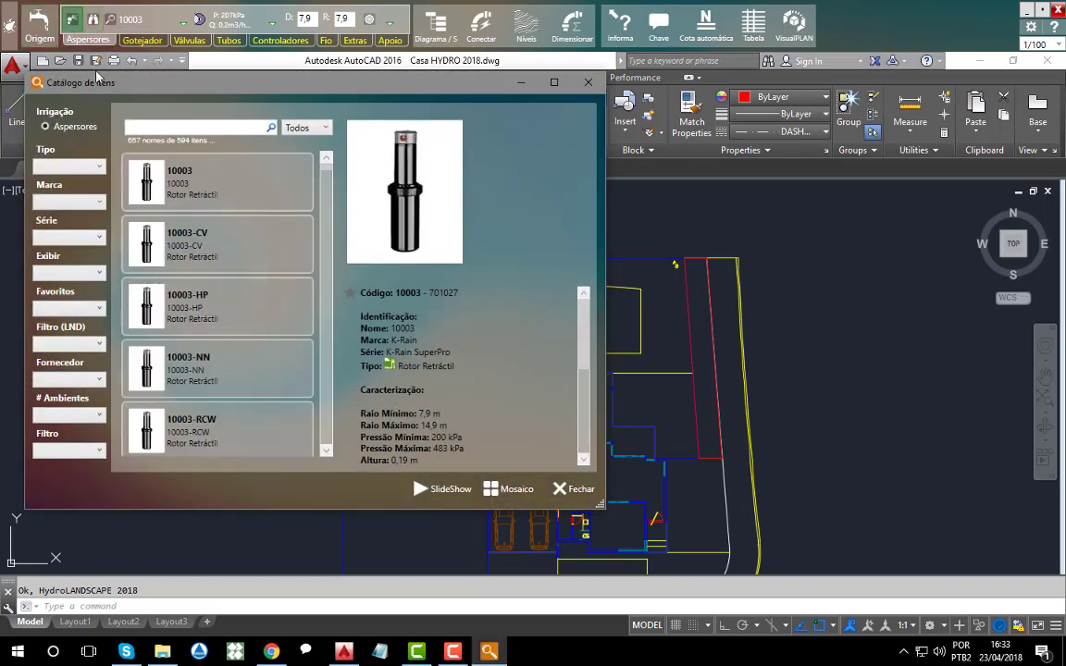
pyautogui.click(296, 127)
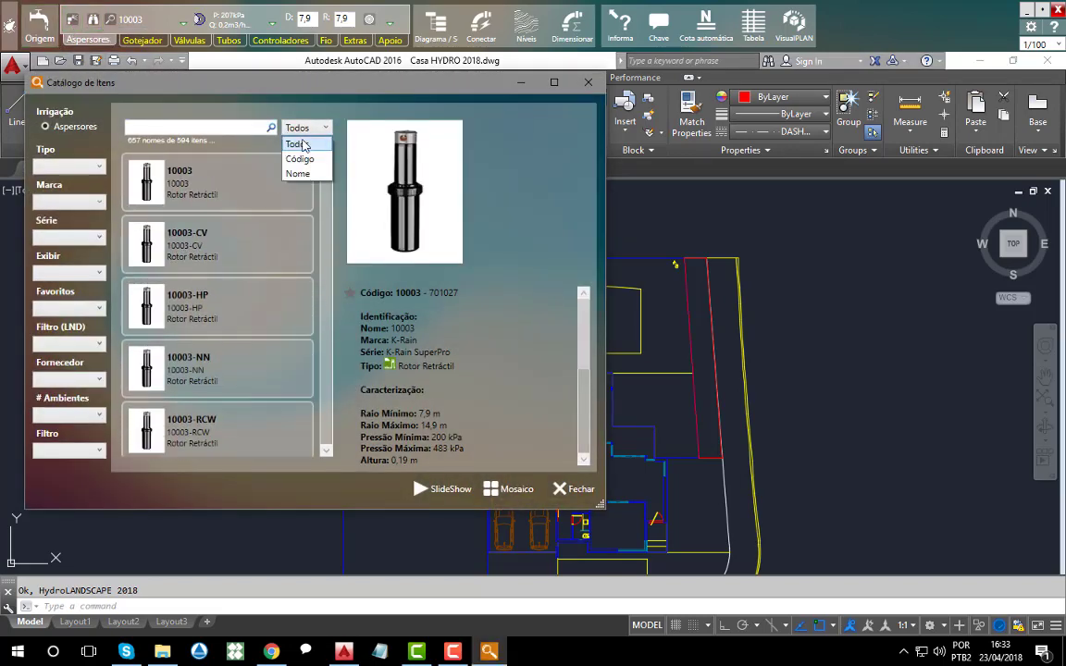
pyautogui.click(298, 159)
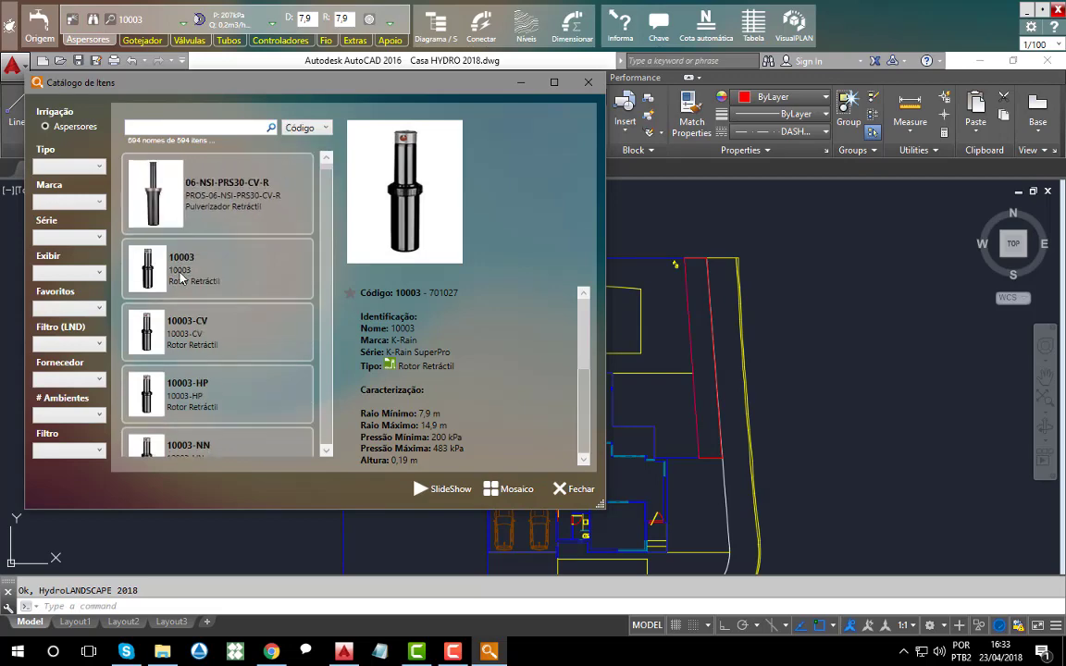
pyautogui.moveTo(599, 504); pyautogui.dragTo(755, 595)
pyautogui.click(189, 199)
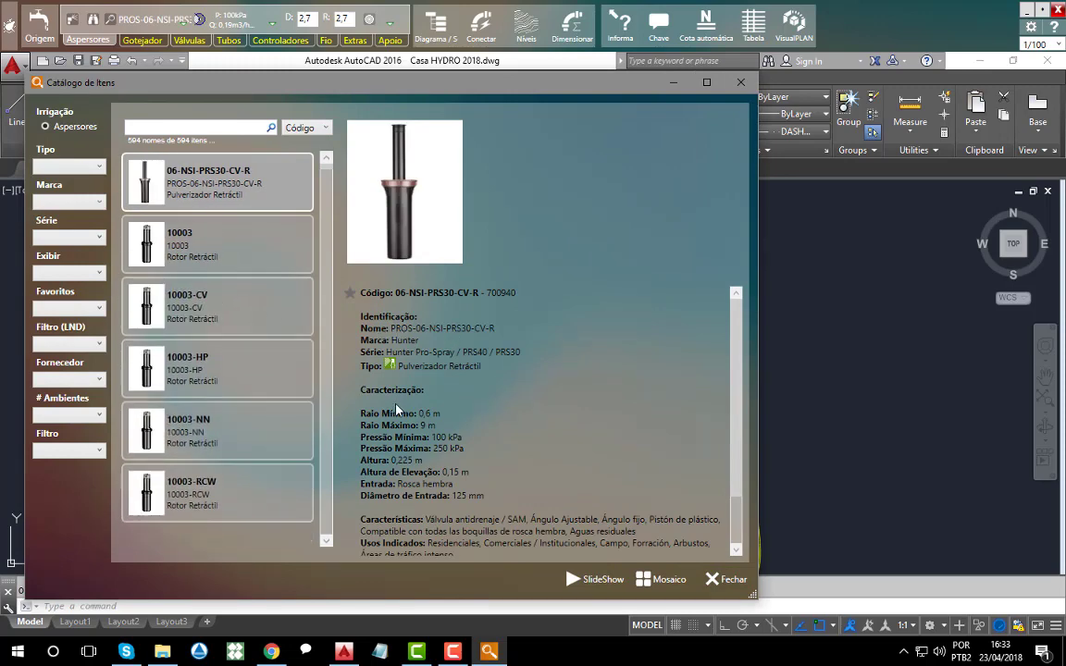
pyautogui.scroll(-2, 396, 405)
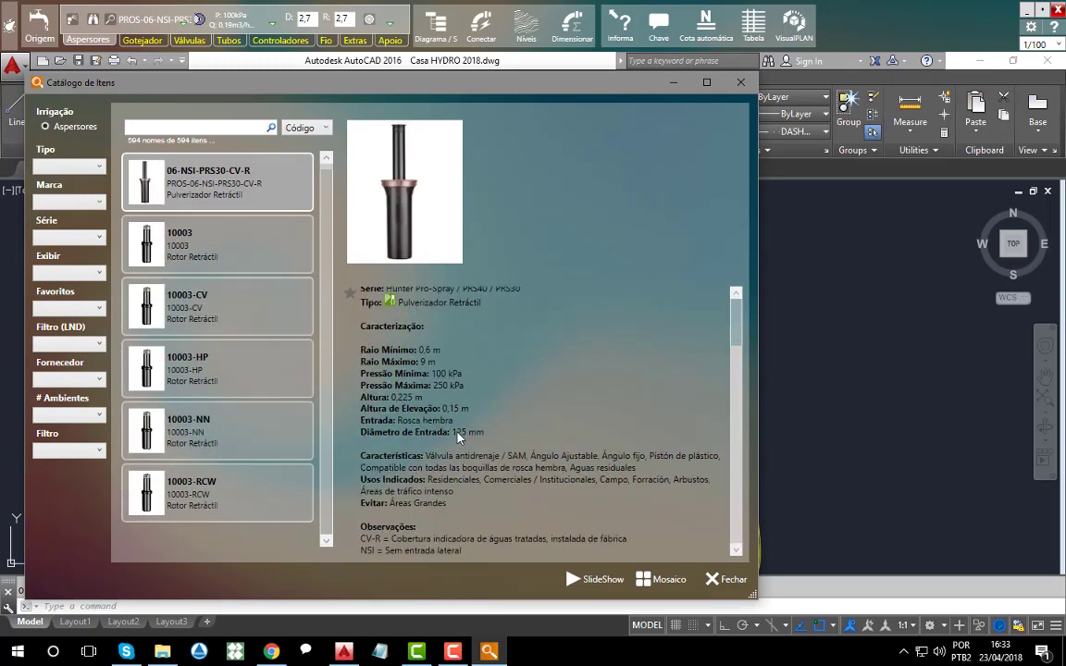
pyautogui.scroll(2, 412, 389)
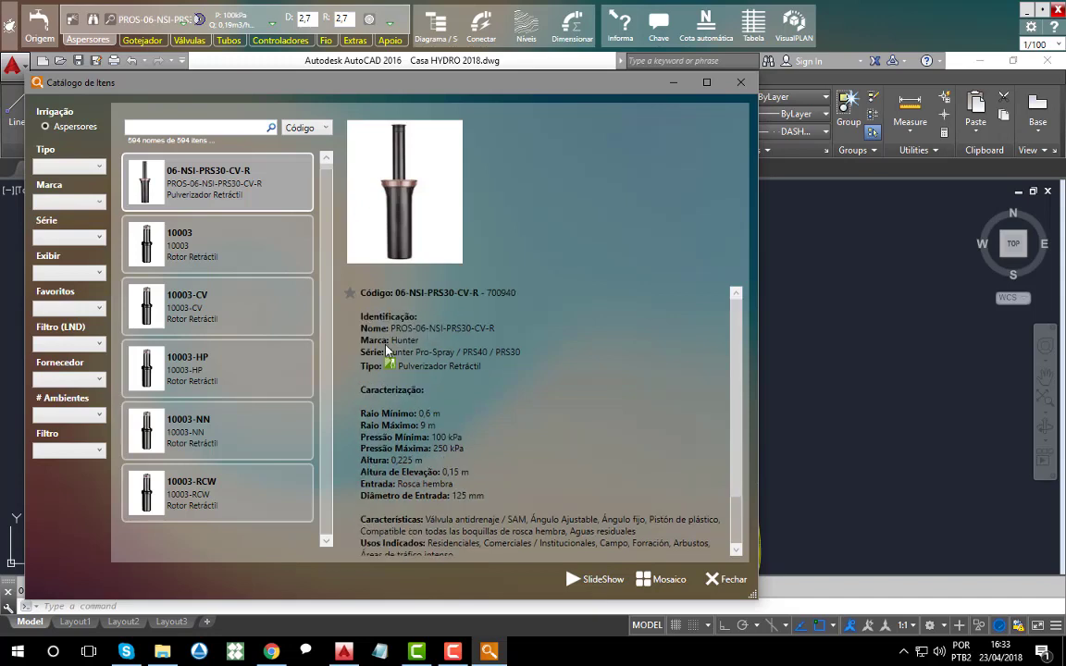
pyautogui.scroll(-1, 440, 406)
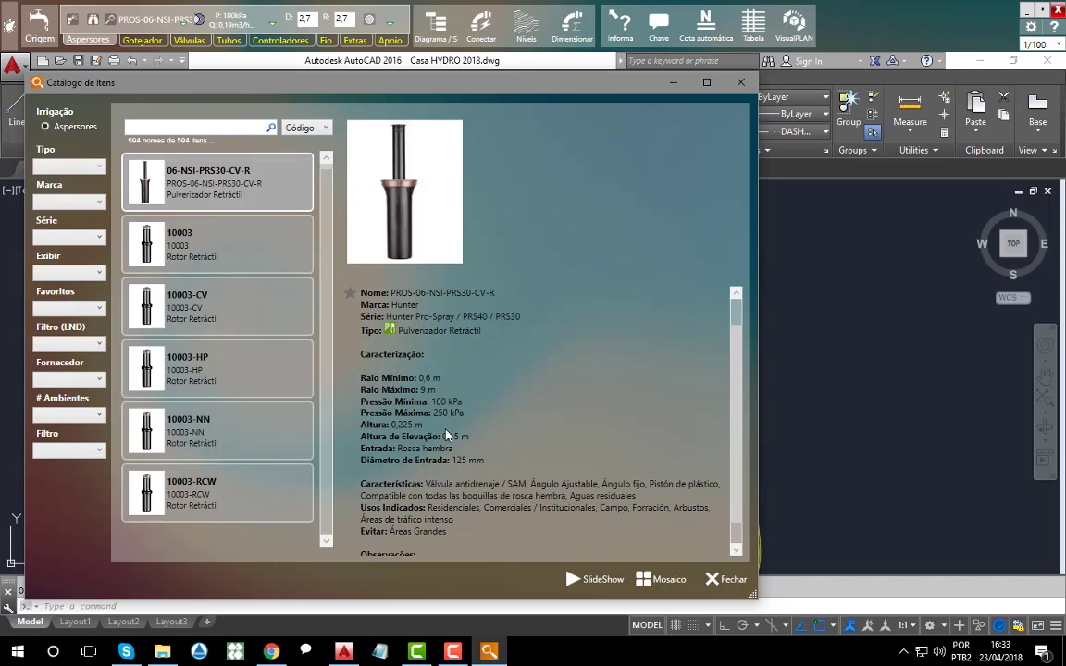
pyautogui.scroll(-1, 481, 453)
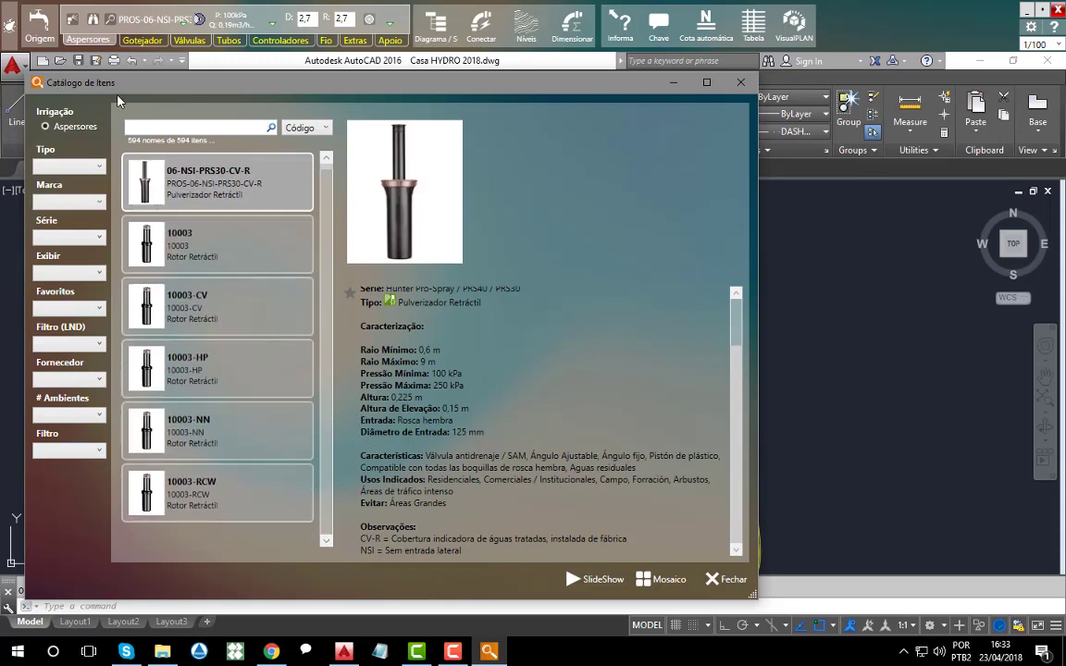
# Check which saved filters, brands and series are available for narrowing down the sprinkler catalogue.
pyautogui.click(53, 451)
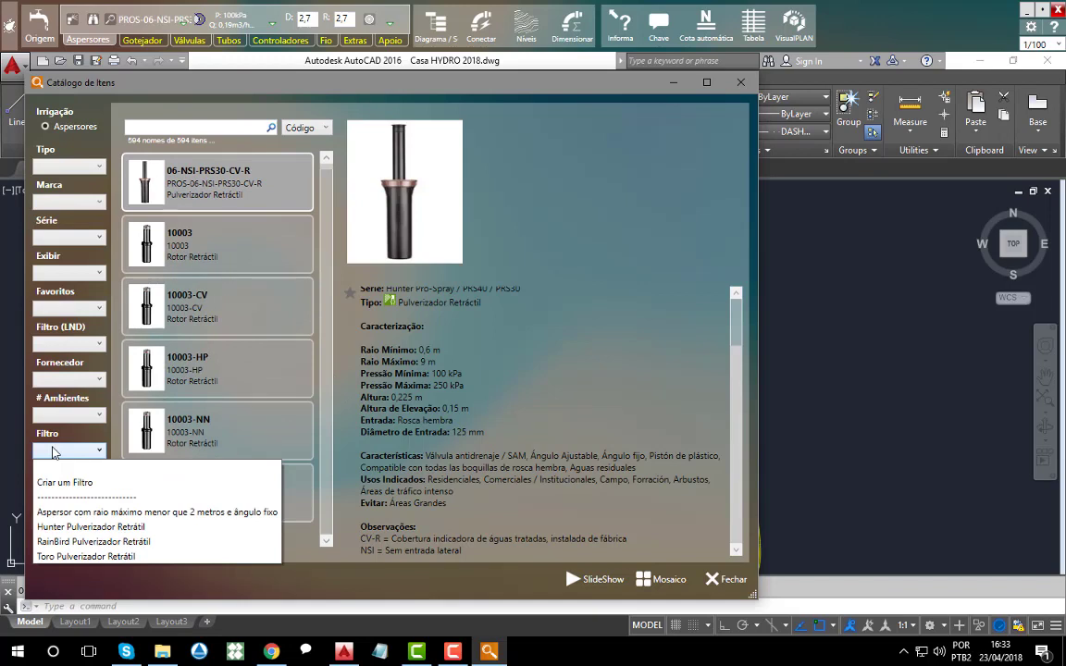
pyautogui.click(65, 200)
pyautogui.click(67, 204)
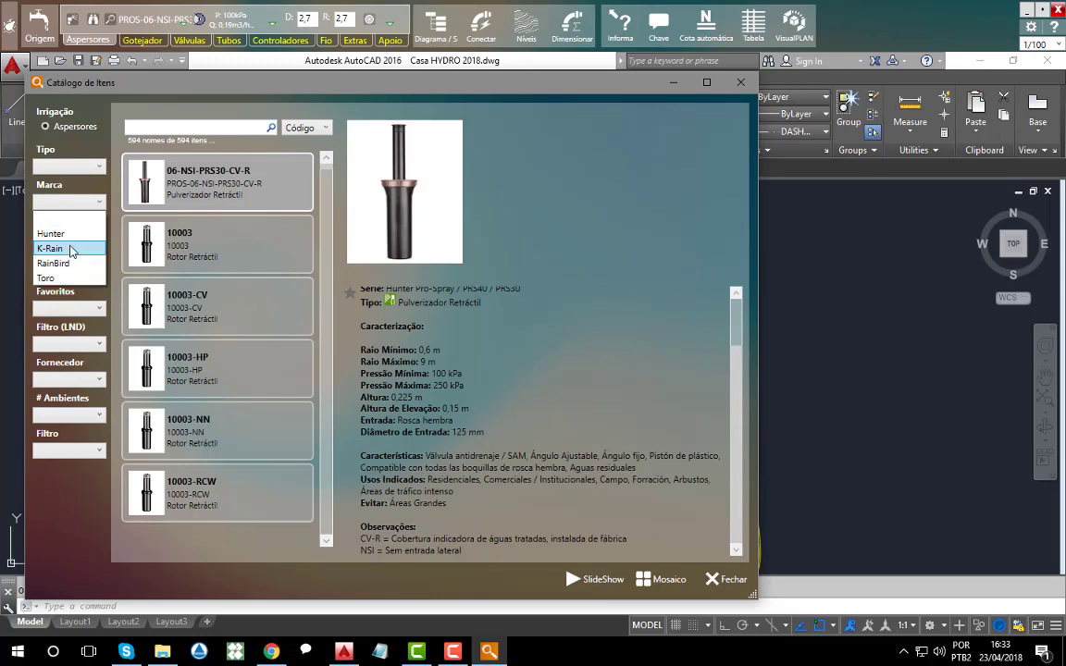
pyautogui.click(92, 198)
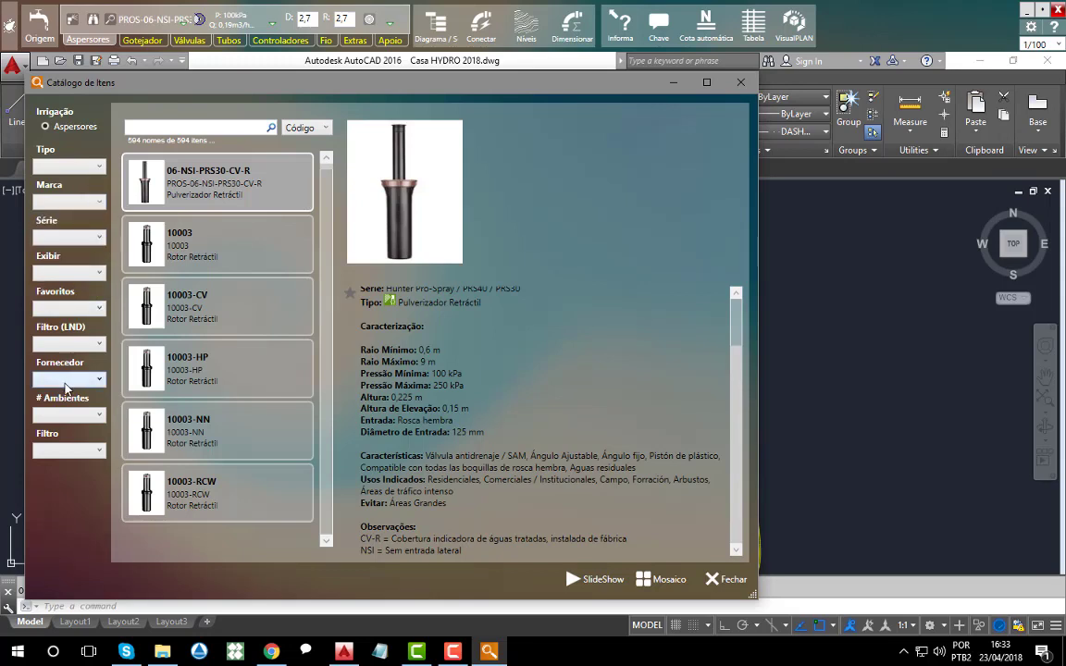
pyautogui.click(63, 241)
pyautogui.click(95, 222)
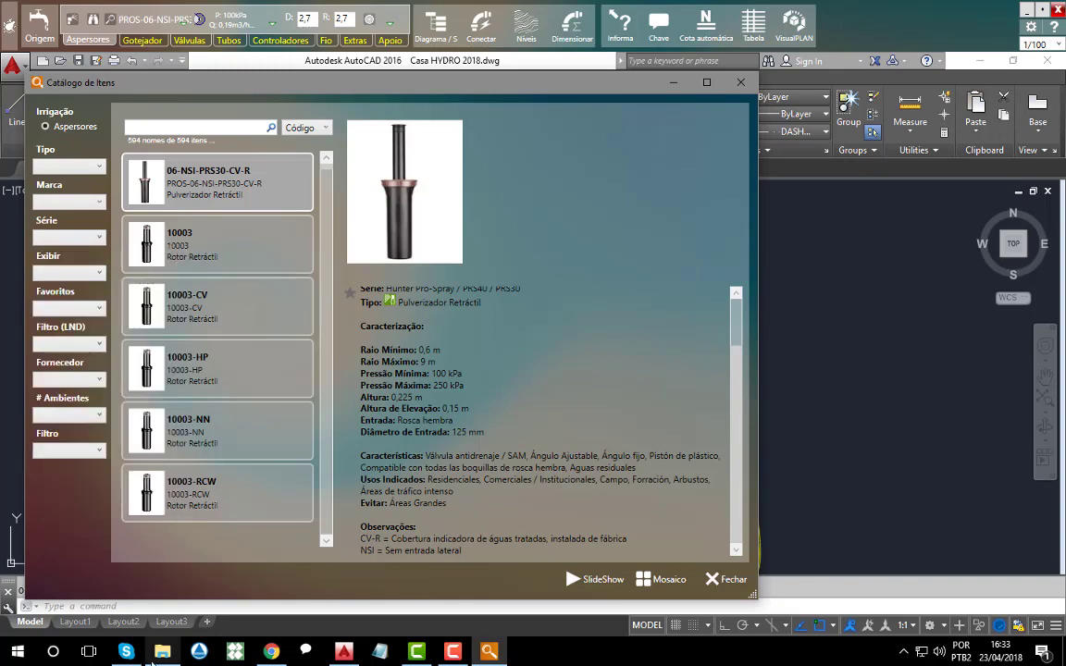
# Open the form for creating a custom sprinkler filter, examine its radius and pressure criteria, and close it without saving a filter.
pyautogui.click(70, 451)
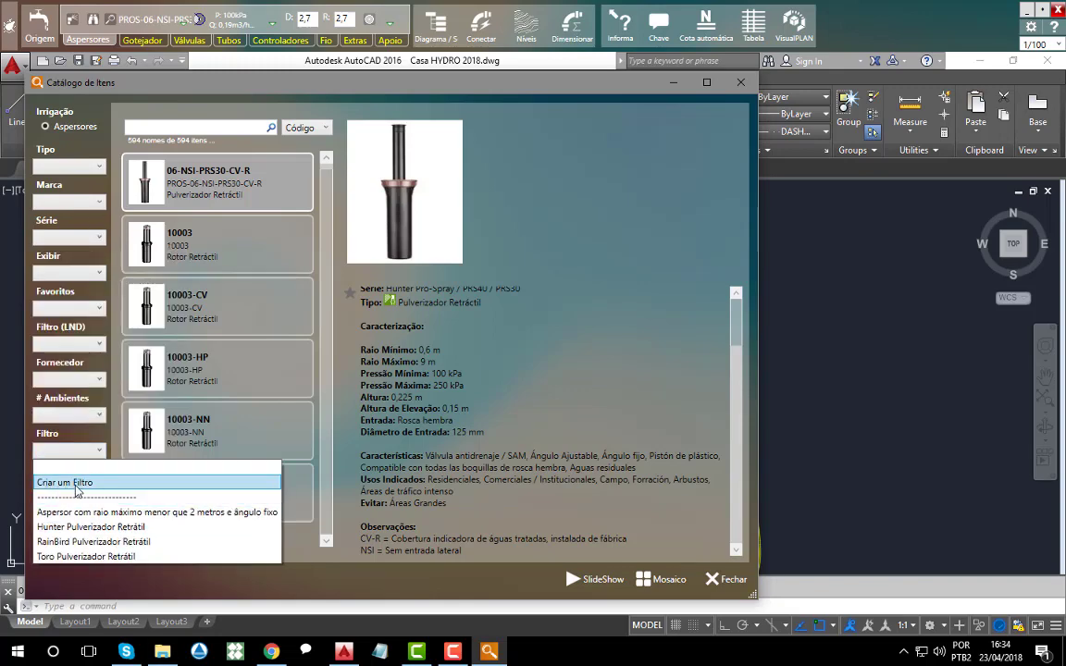
pyautogui.click(77, 483)
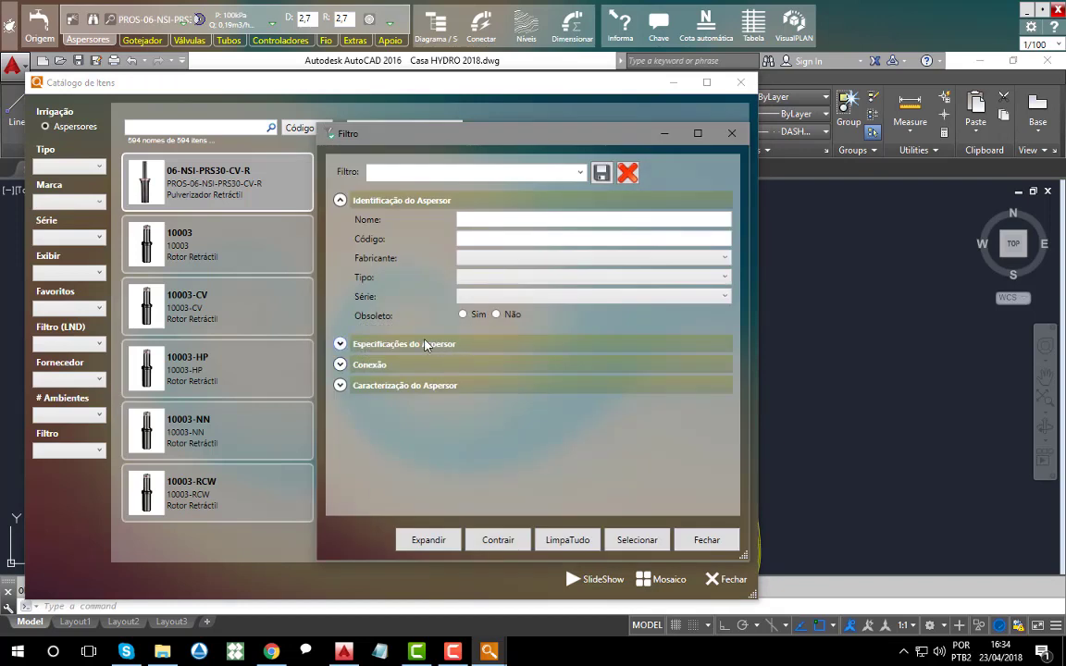
pyautogui.click(369, 348)
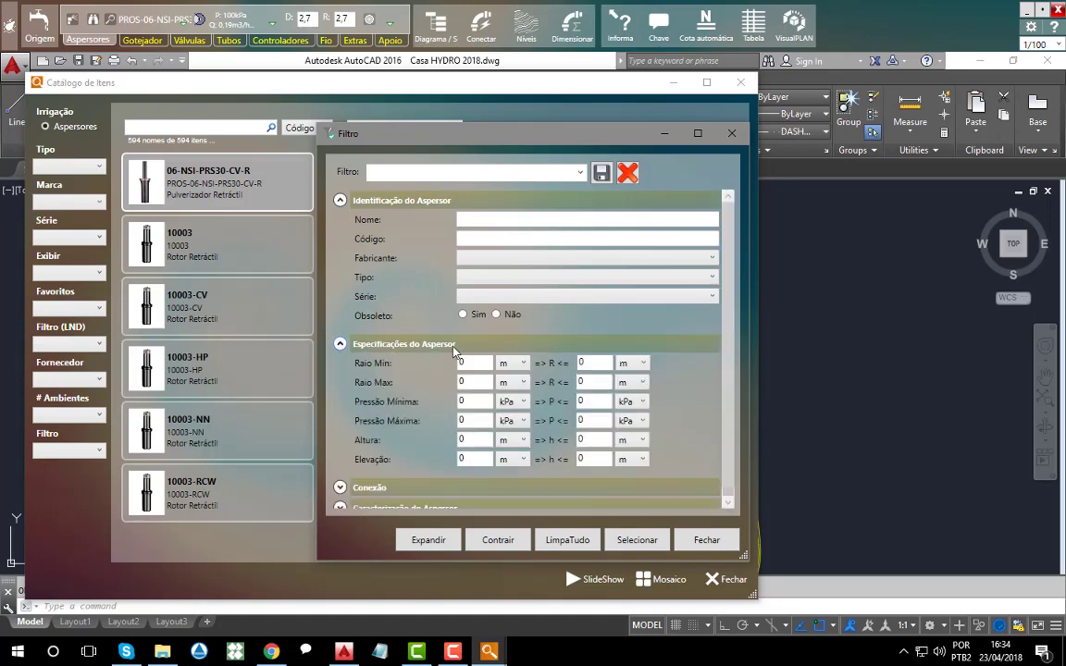
pyautogui.doubleClick(460, 363)
pyautogui.doubleClick(461, 377)
pyautogui.scroll(-1, 467, 393)
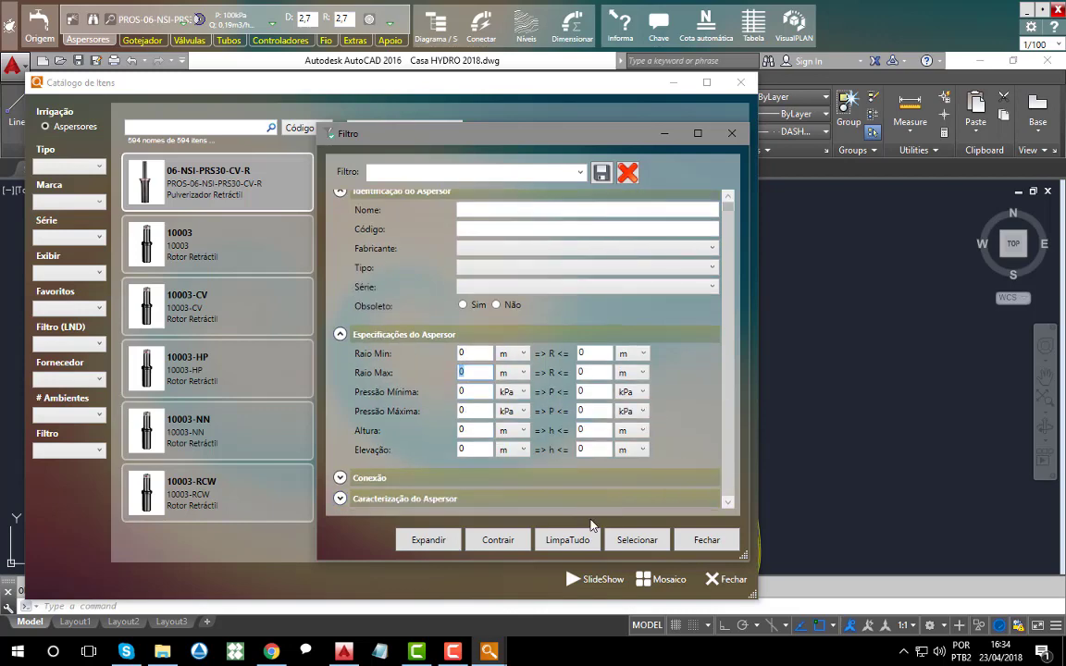
pyautogui.click(706, 540)
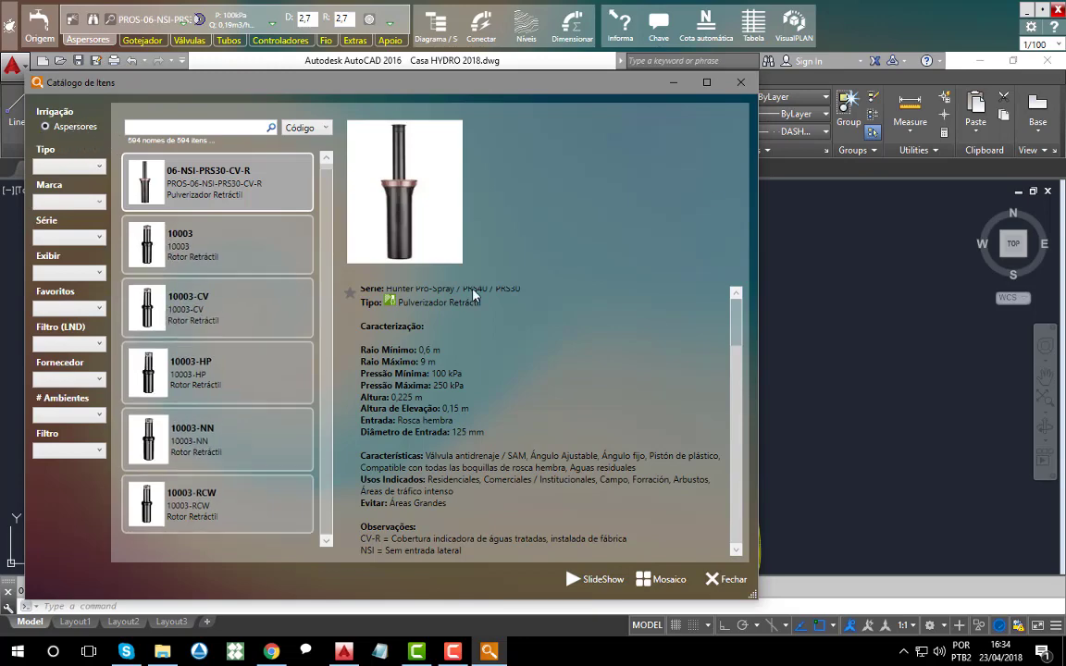
# Close the sprinkler catalogue and bring the whole house and lot plan into view.
pyautogui.click(741, 83)
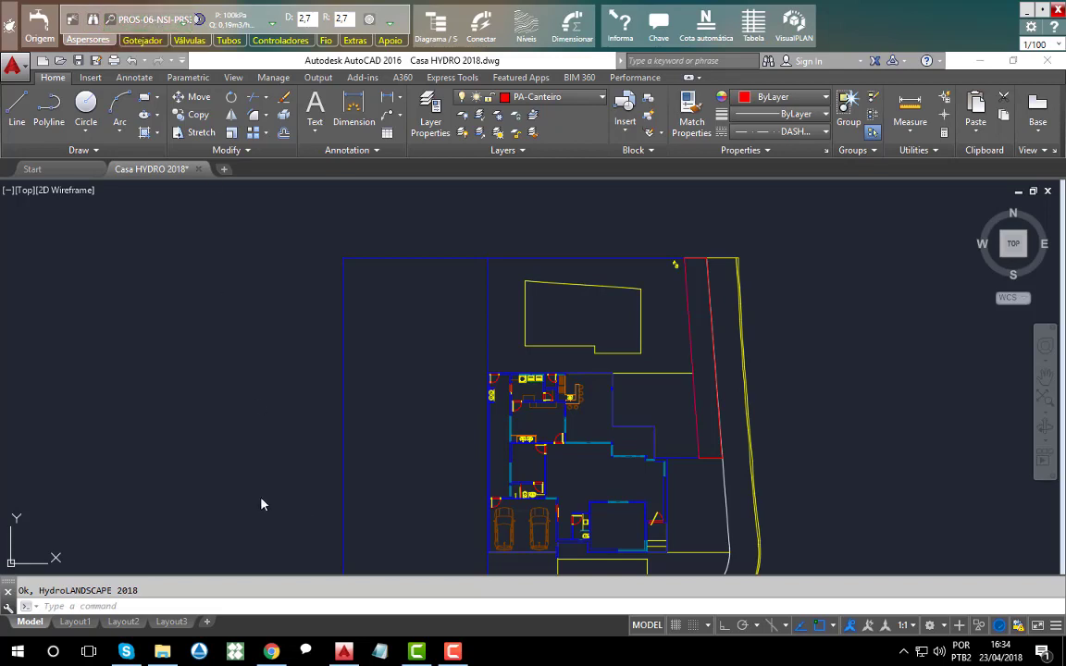
pyautogui.scroll(-2, 276, 438)
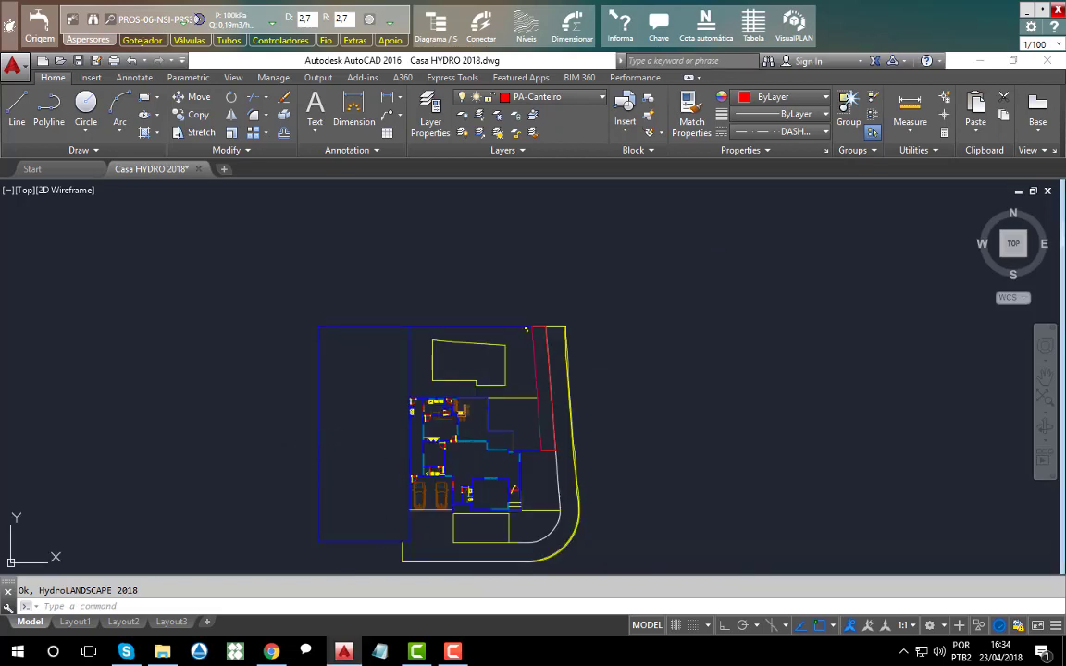
pyautogui.moveTo(379, 431); pyautogui.dragTo(386, 421, button='middle')
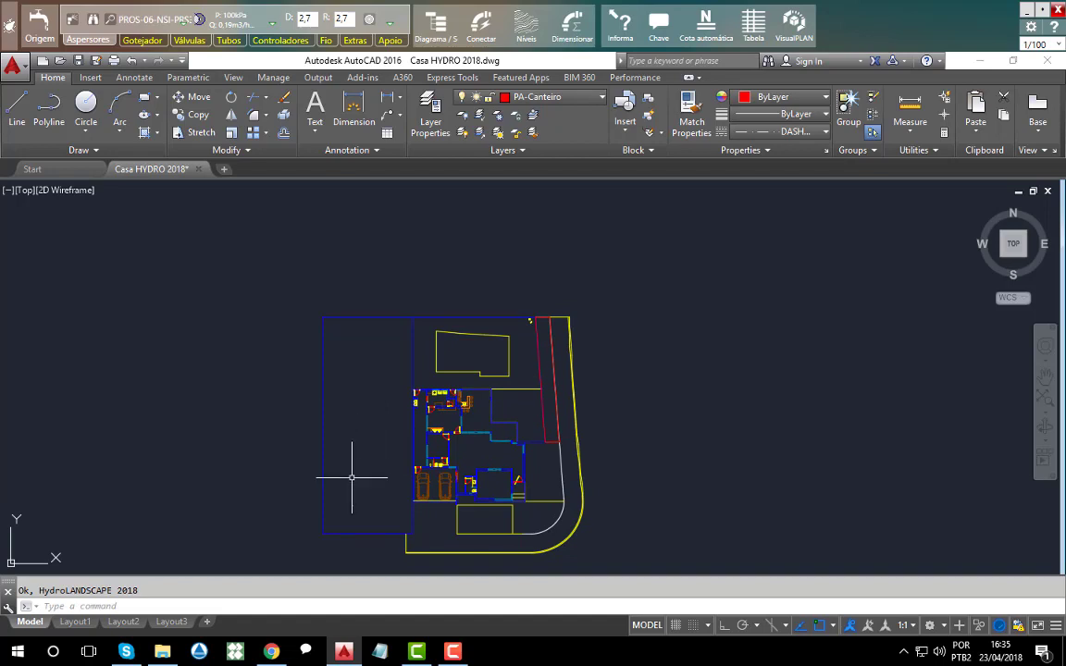
# Measure the width of the empty rectangular lot beside the house along its upper edge.
pyautogui.scroll(2, 368, 475)
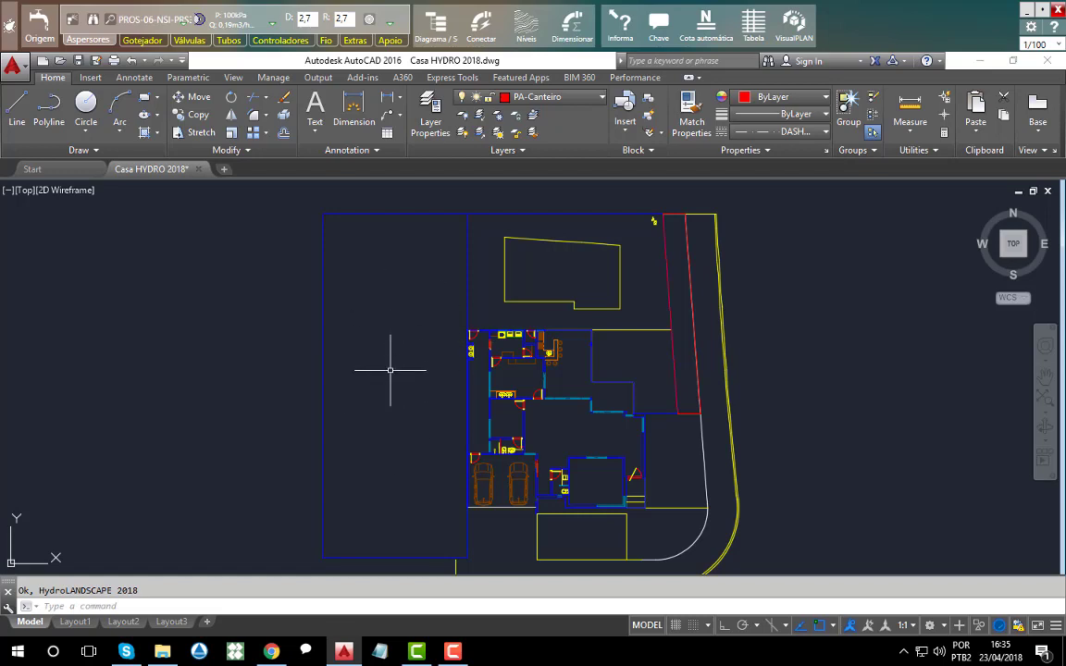
pyautogui.write('d')
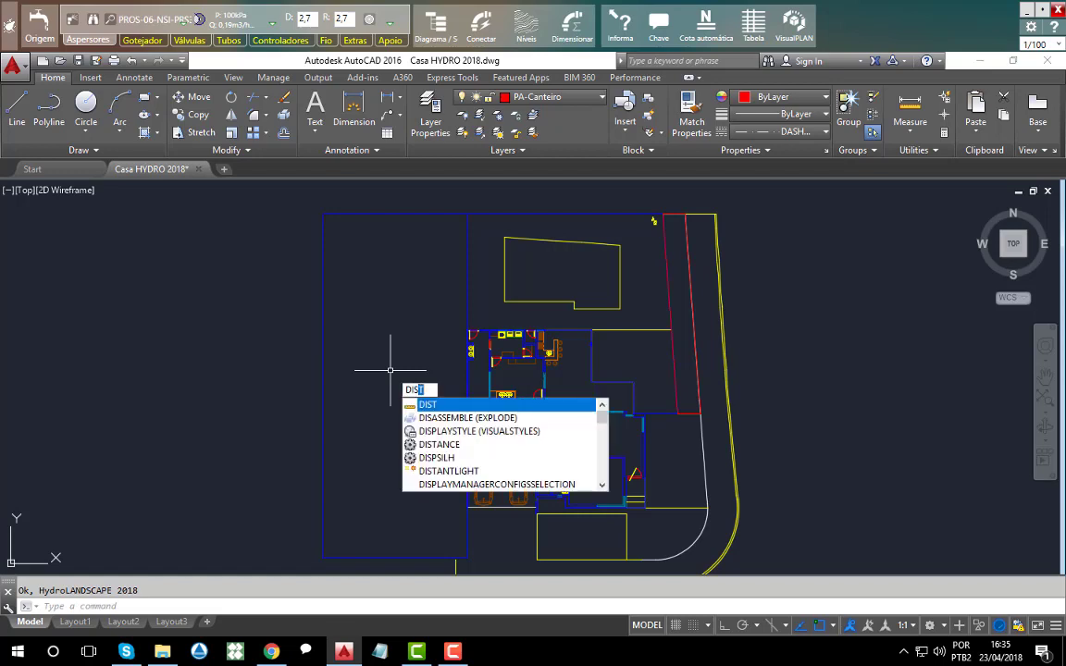
pyautogui.click(432, 406)
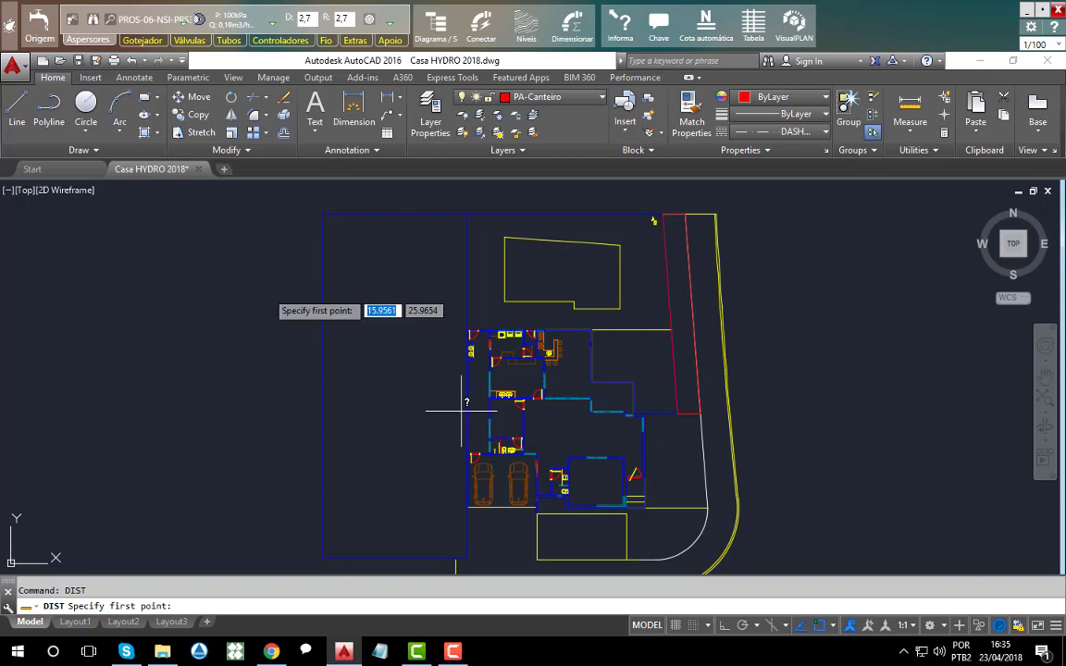
pyautogui.click(323, 214)
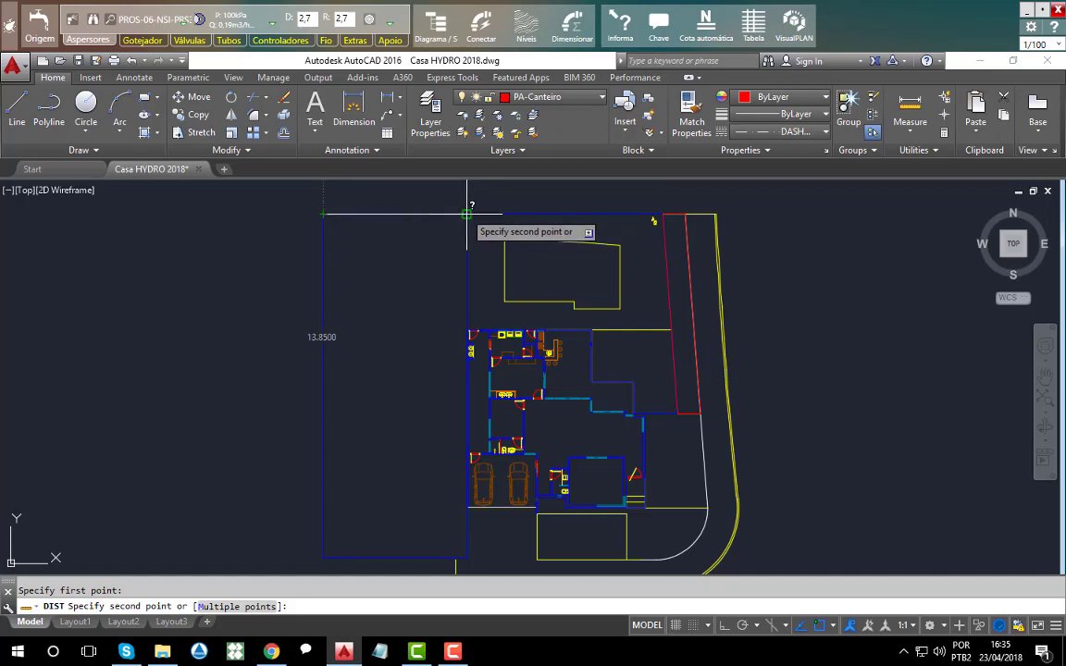
pyautogui.click(467, 214)
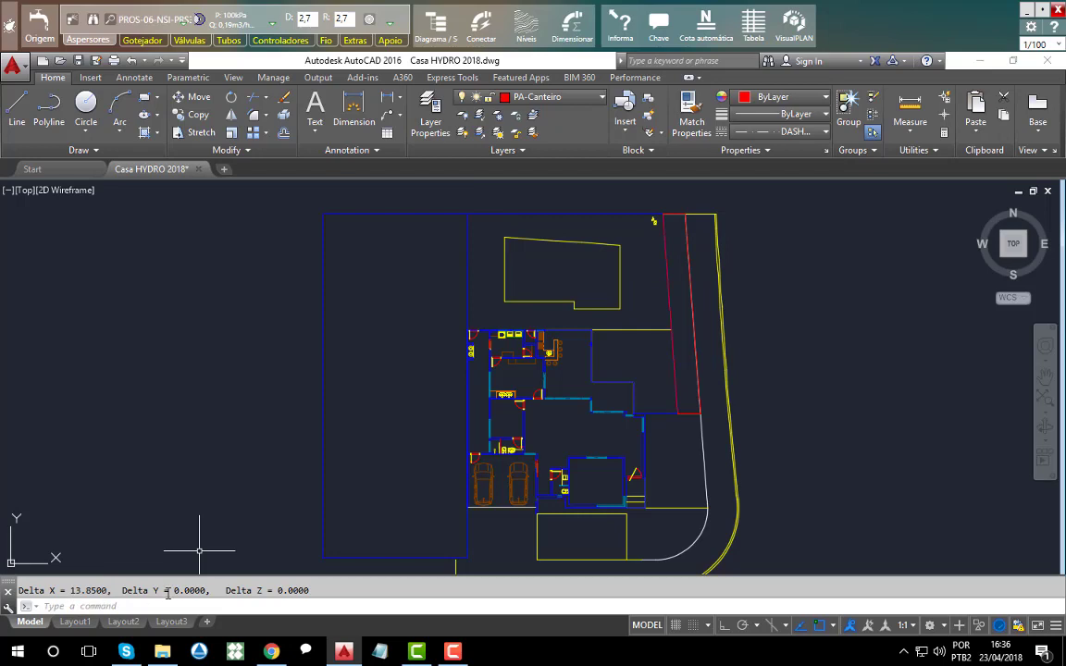
pyautogui.scroll(-1, 286, 304)
pyautogui.scroll(1, 302, 341)
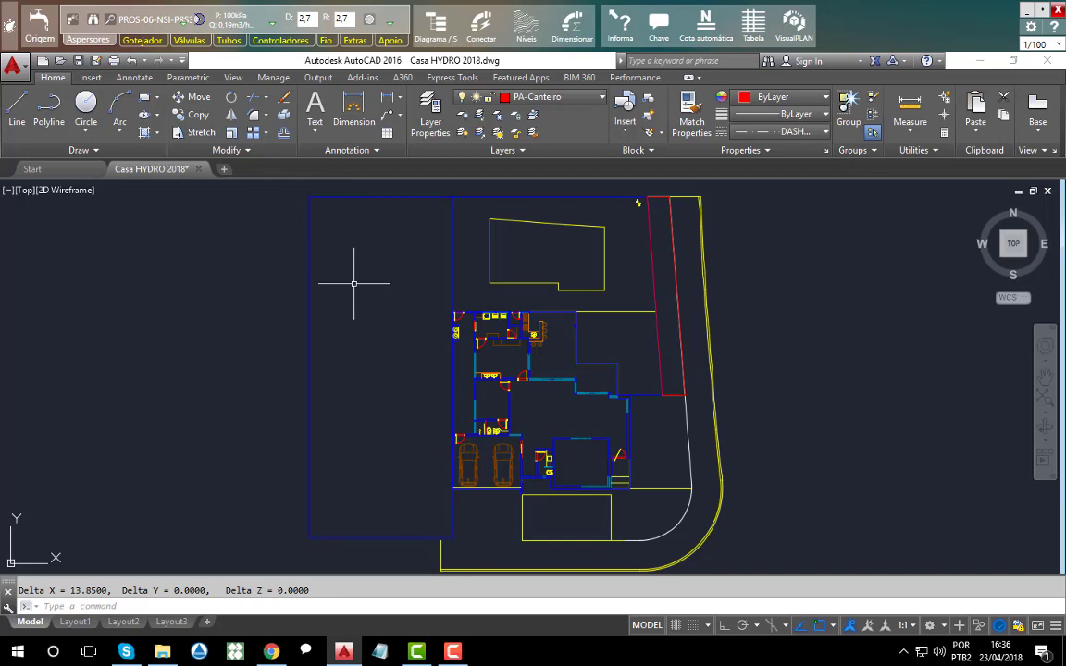
# Search the enlarged sprinkler catalogue for "rp" and choose the K-Rain RPS 50-NN retractable rotor.
pyautogui.click(148, 19)
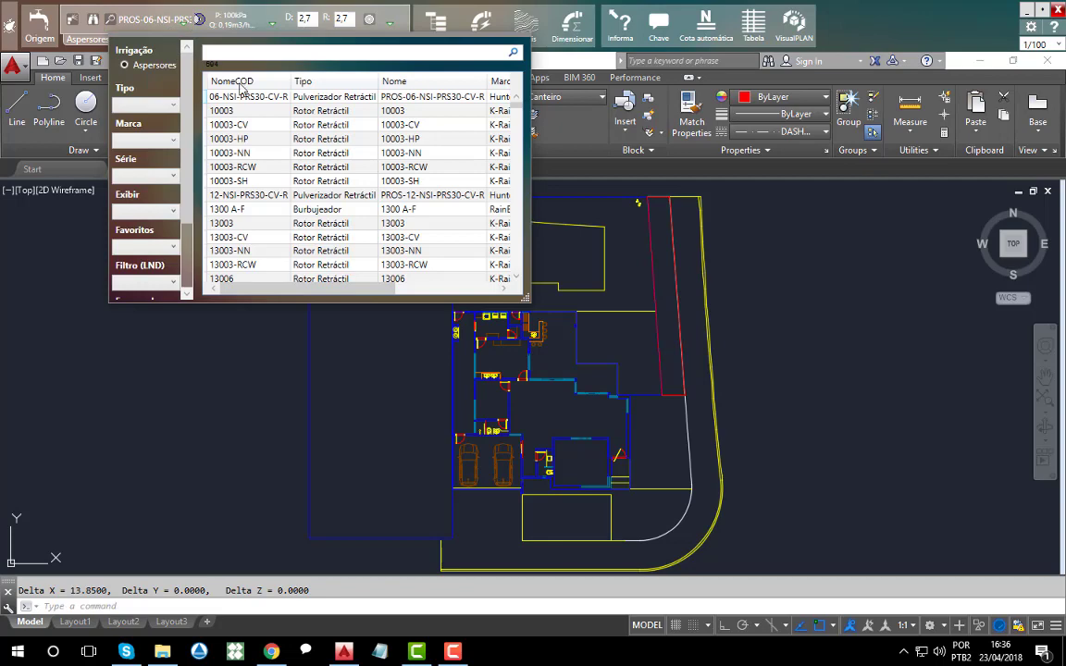
pyautogui.moveTo(523, 296); pyautogui.dragTo(657, 395)
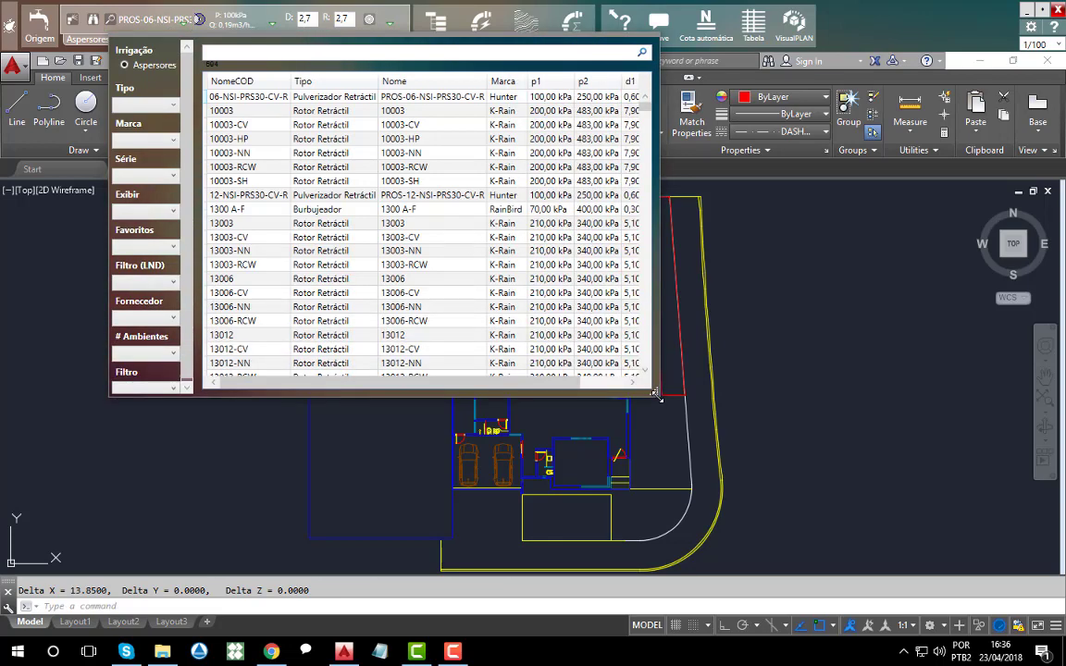
pyautogui.moveTo(657, 395); pyautogui.dragTo(829, 555)
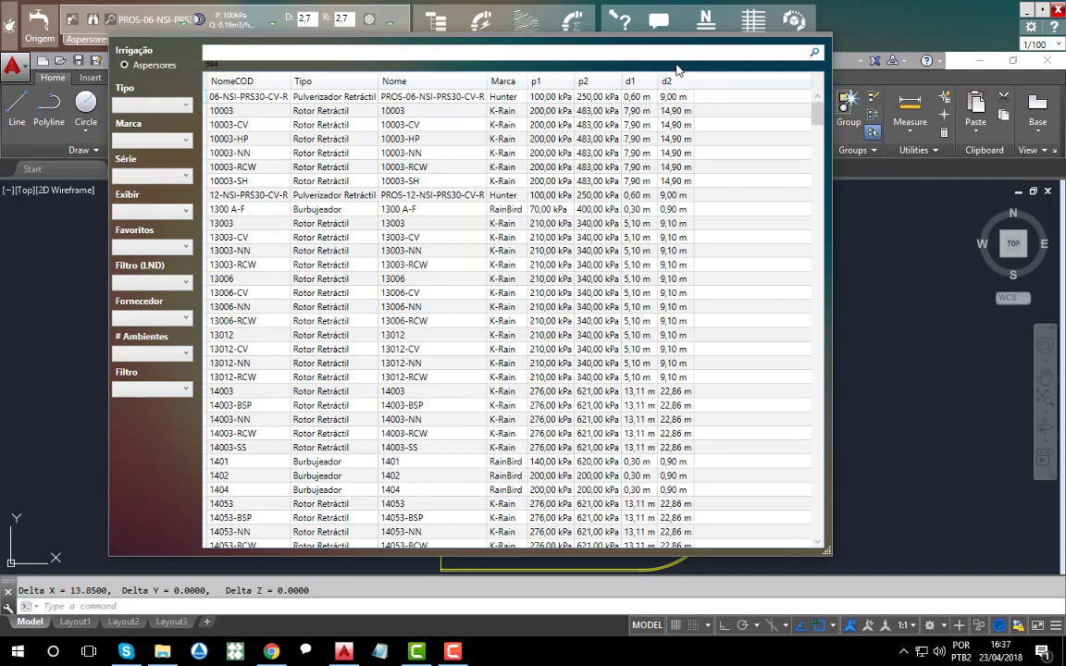
pyautogui.click(272, 54)
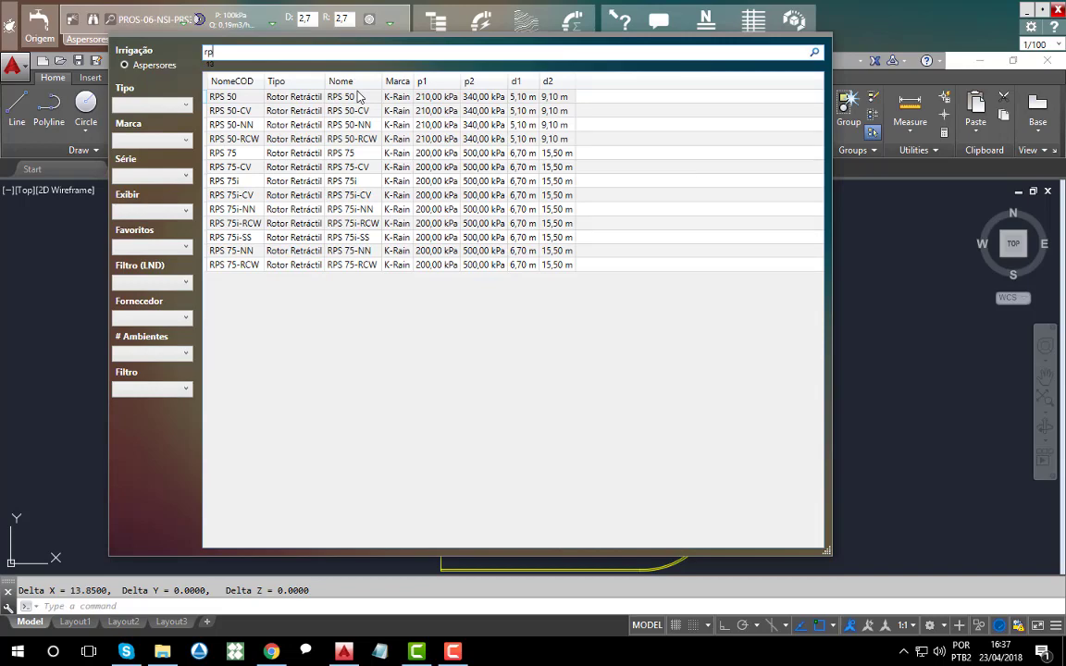
pyautogui.doubleClick(218, 123)
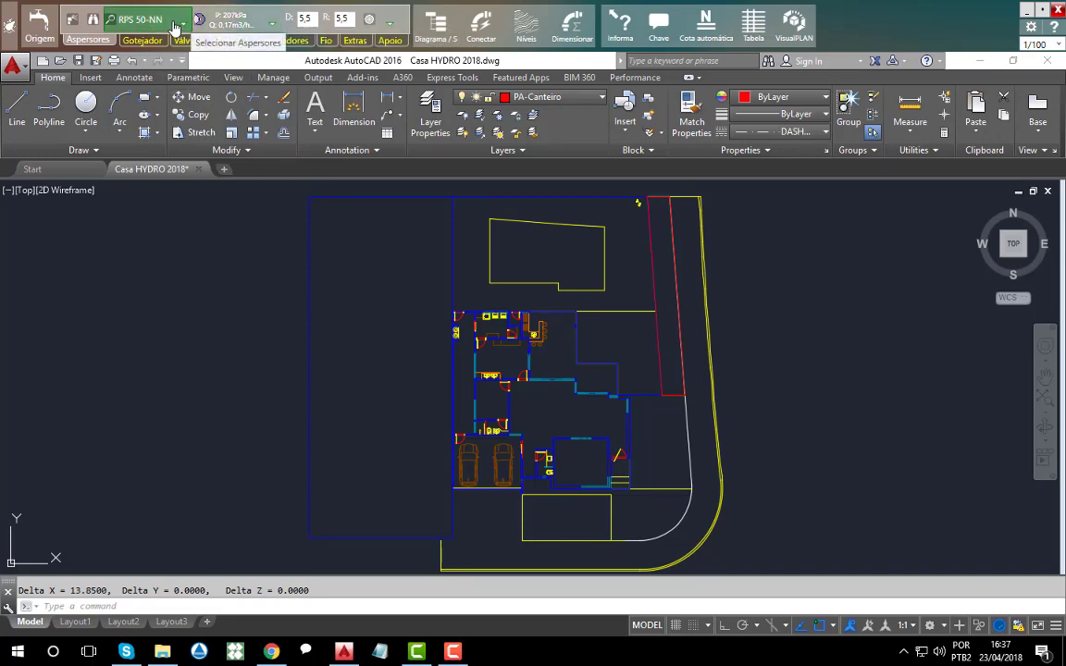
# Compare the RPS 50-NN nozzle options, choose the 0.75 nozzle with 5,80 m radius at 276 kPa, and set the coverage radius to 5,8.
pyautogui.click(221, 24)
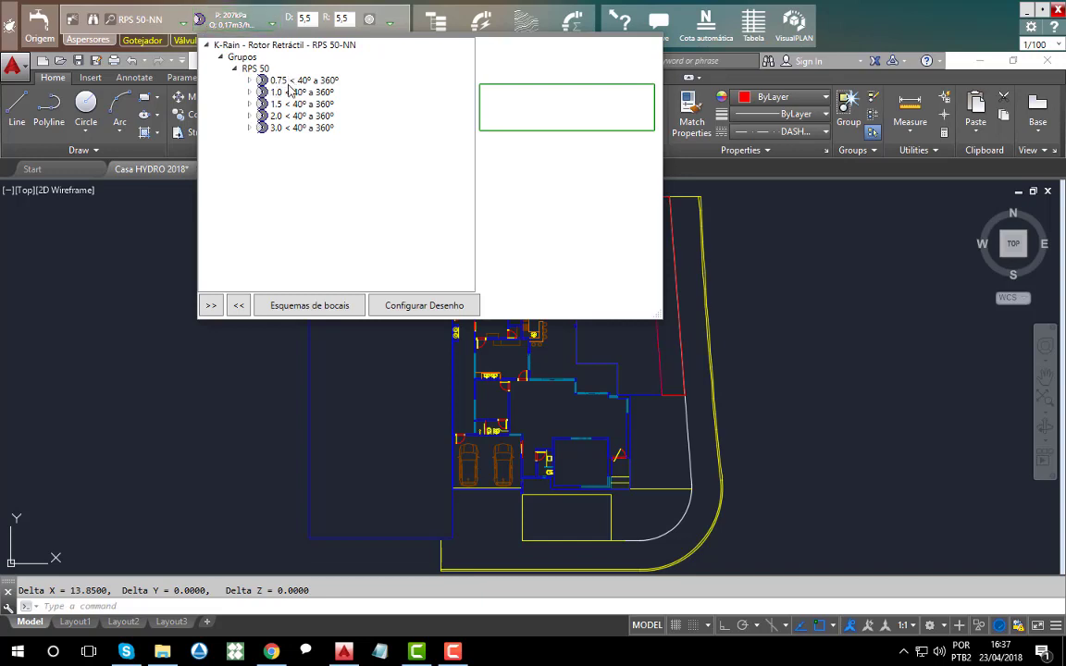
pyautogui.click(250, 79)
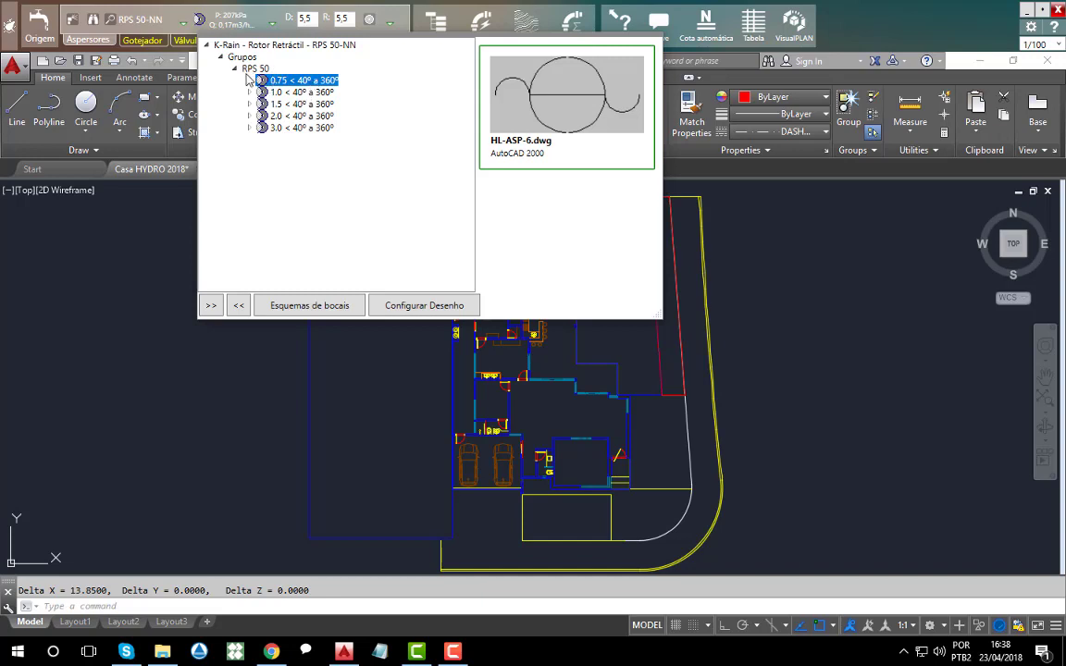
pyautogui.doubleClick(279, 82)
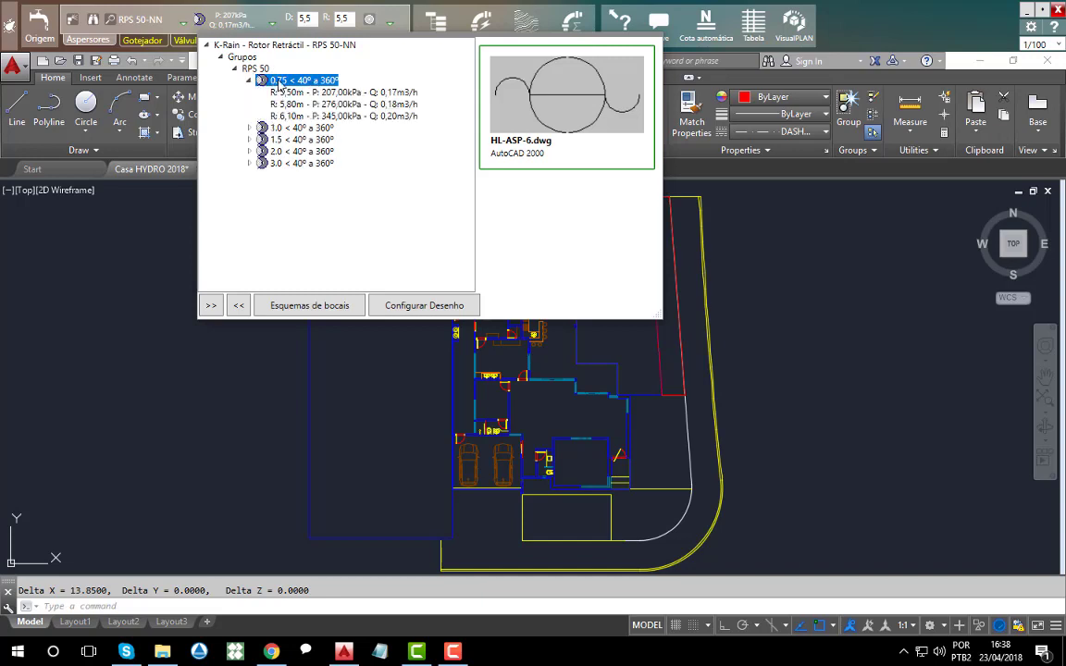
pyautogui.doubleClick(277, 129)
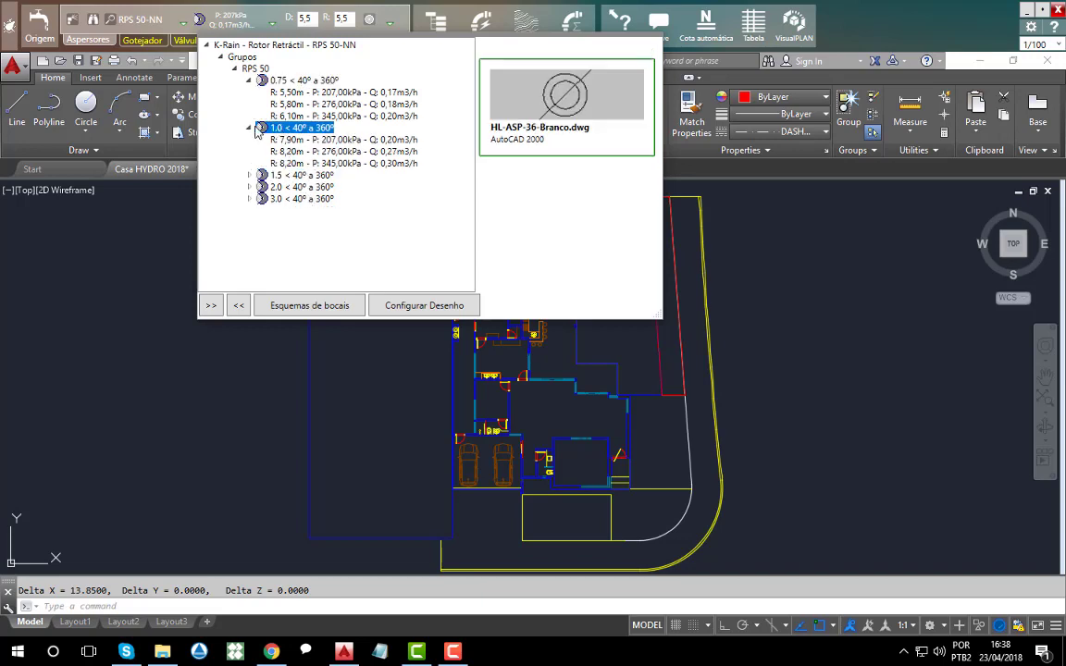
pyautogui.doubleClick(282, 176)
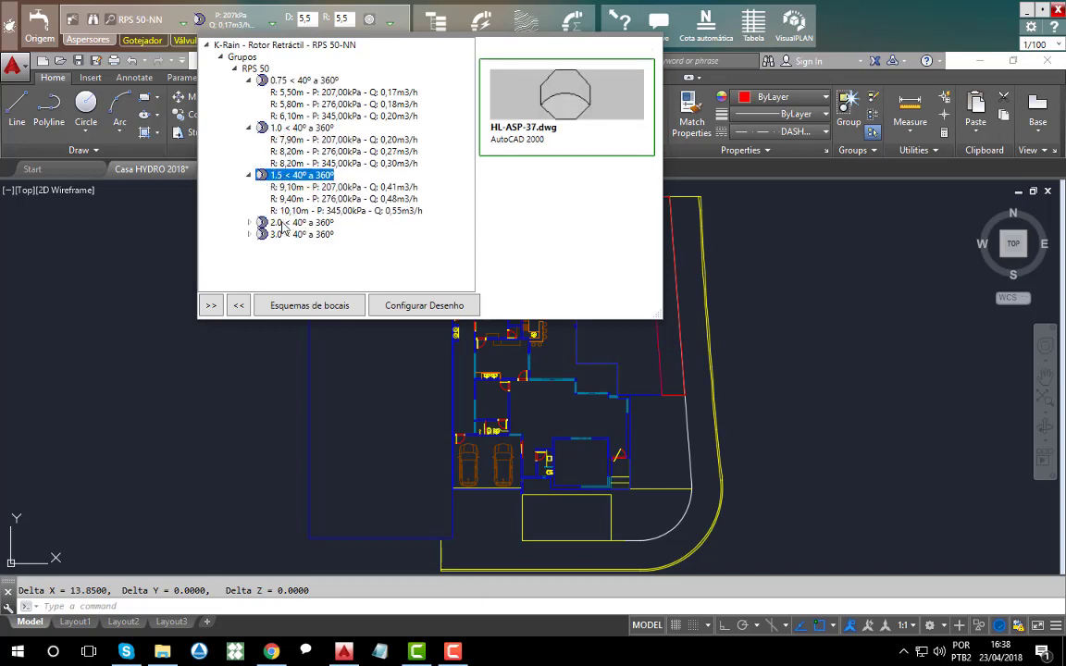
pyautogui.doubleClick(269, 223)
pyautogui.doubleClick(282, 270)
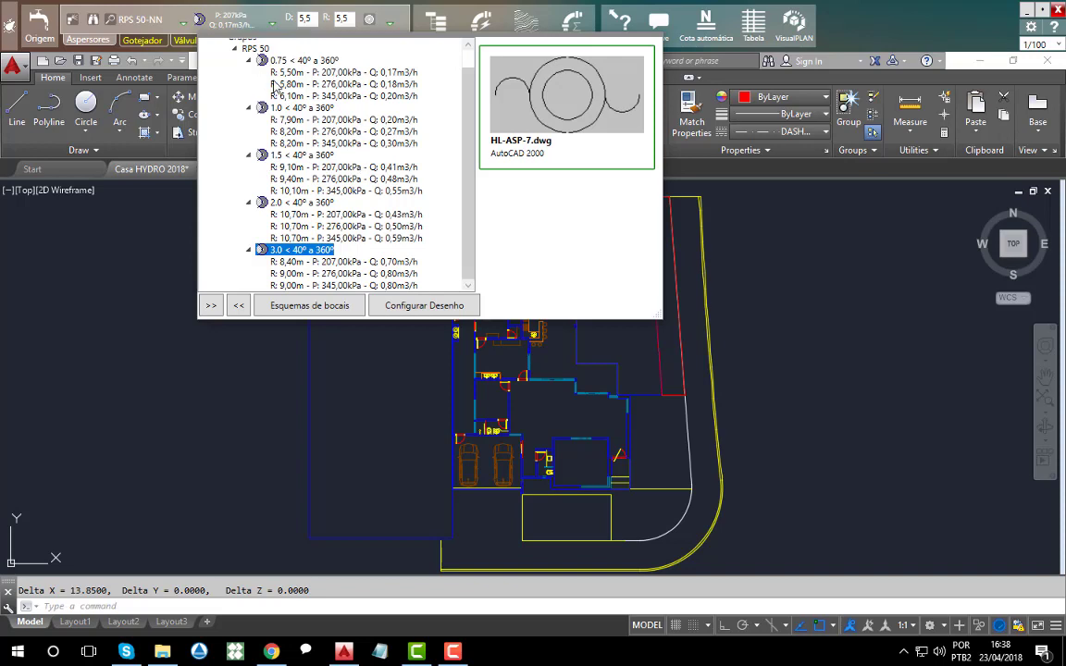
pyautogui.scroll(1, 275, 86)
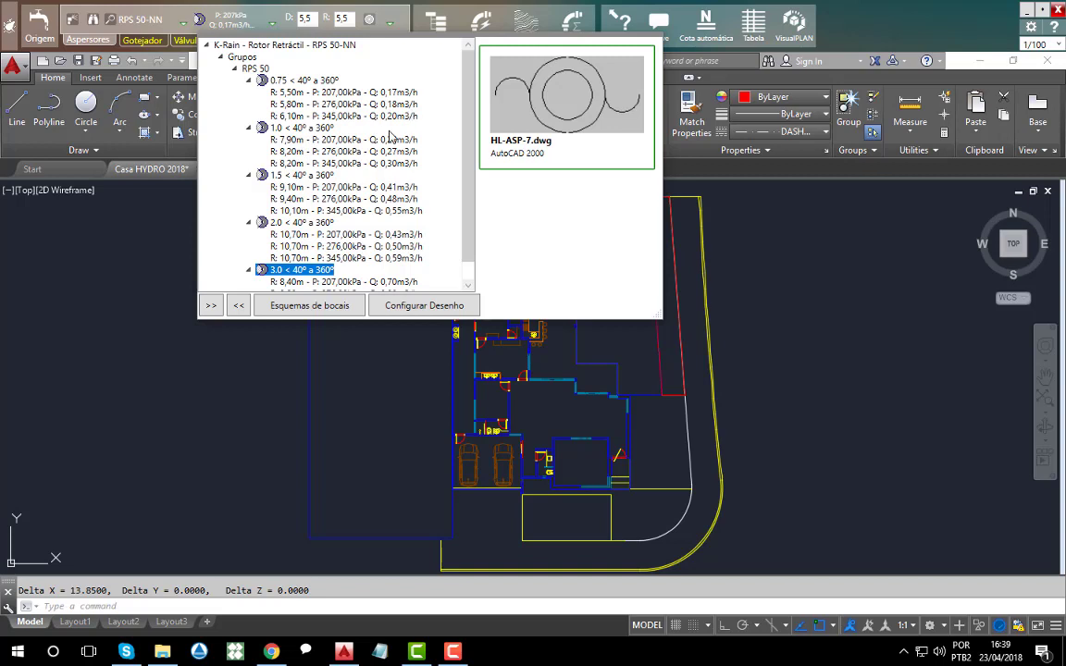
pyautogui.click(281, 104)
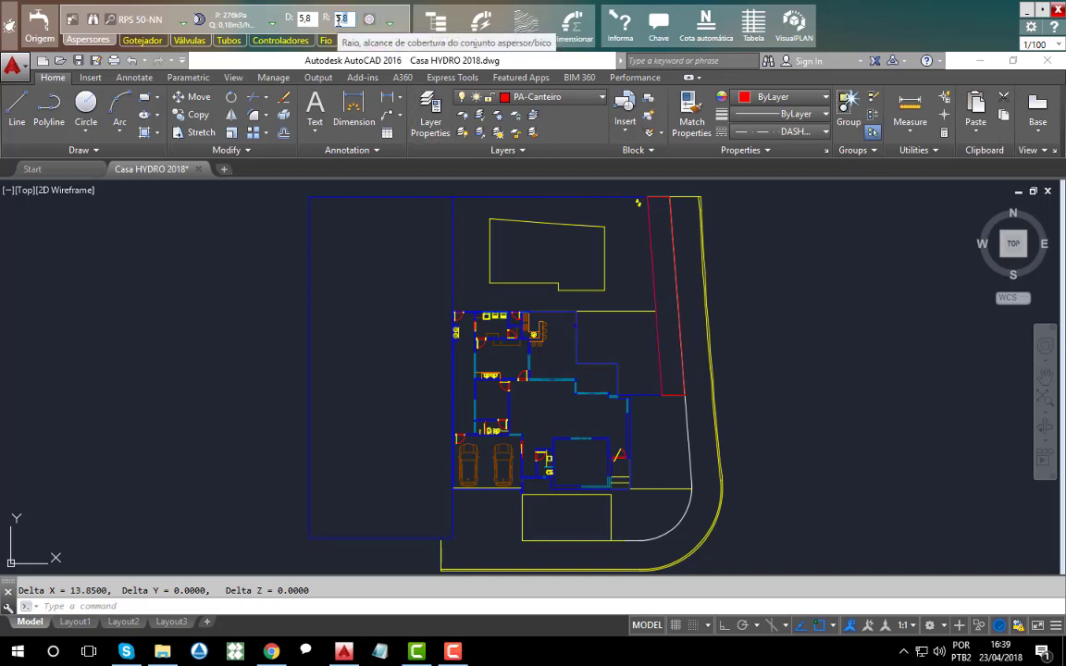
pyautogui.write('5')
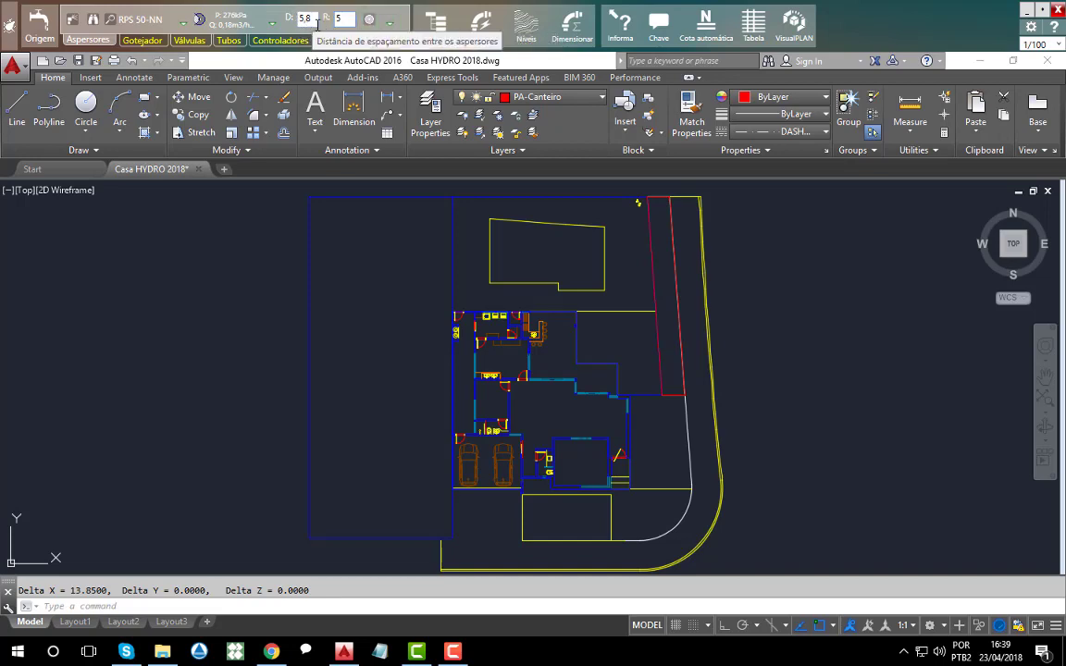
pyautogui.write(',8')
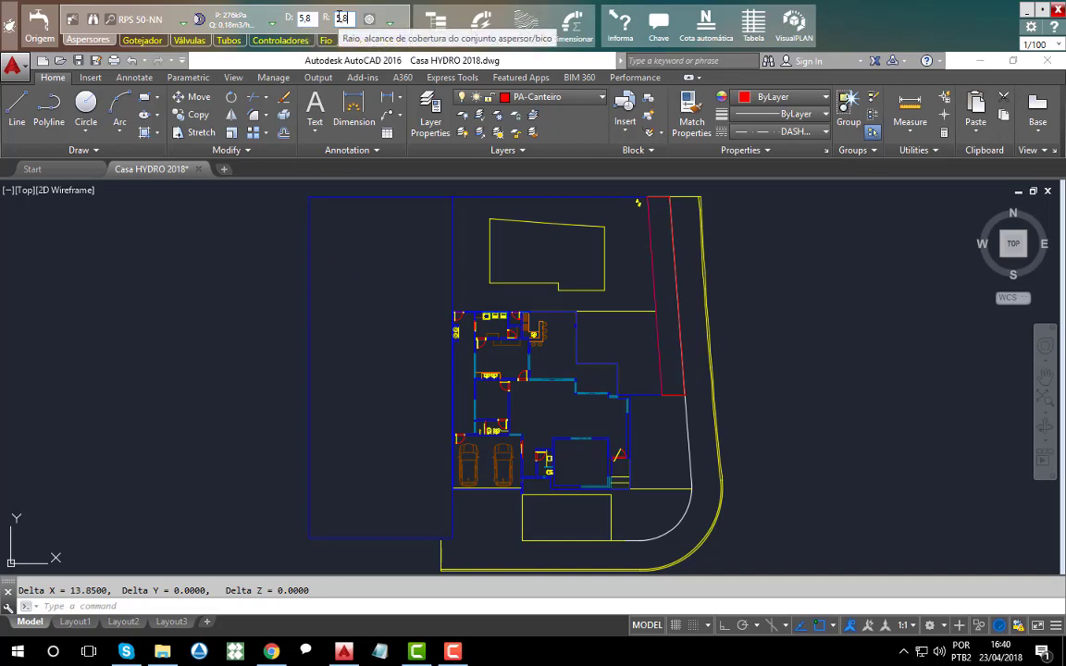
# Fill the empty rectangular lot beside the house with the selected sprinklers using Preenche c/BOUNDARY.
pyautogui.click(390, 31)
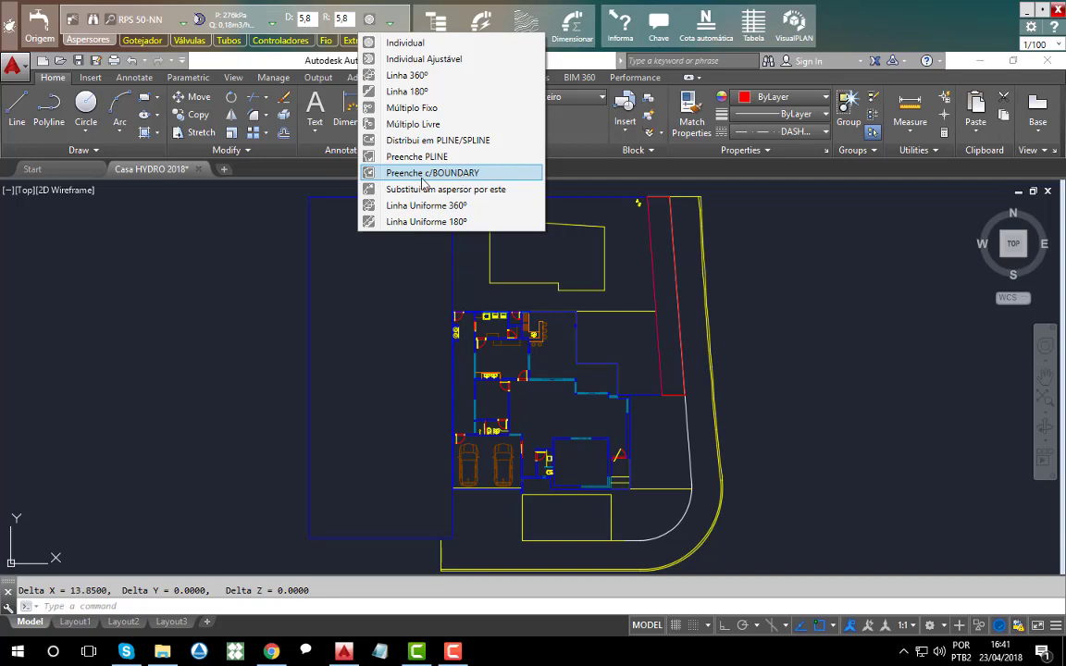
pyautogui.click(422, 179)
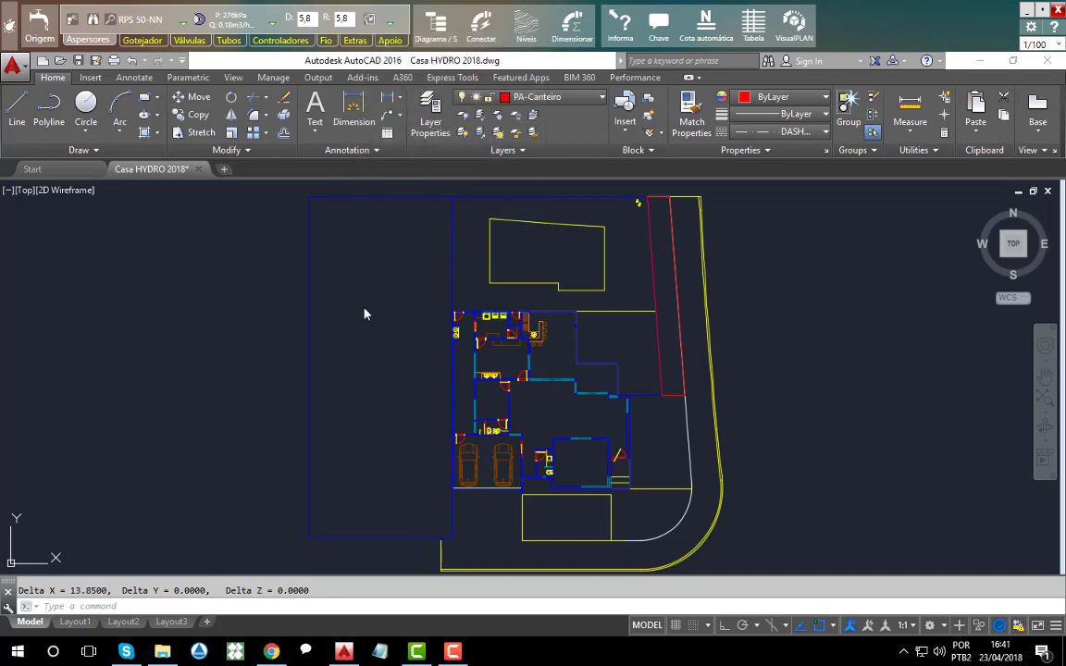
pyautogui.click(370, 20)
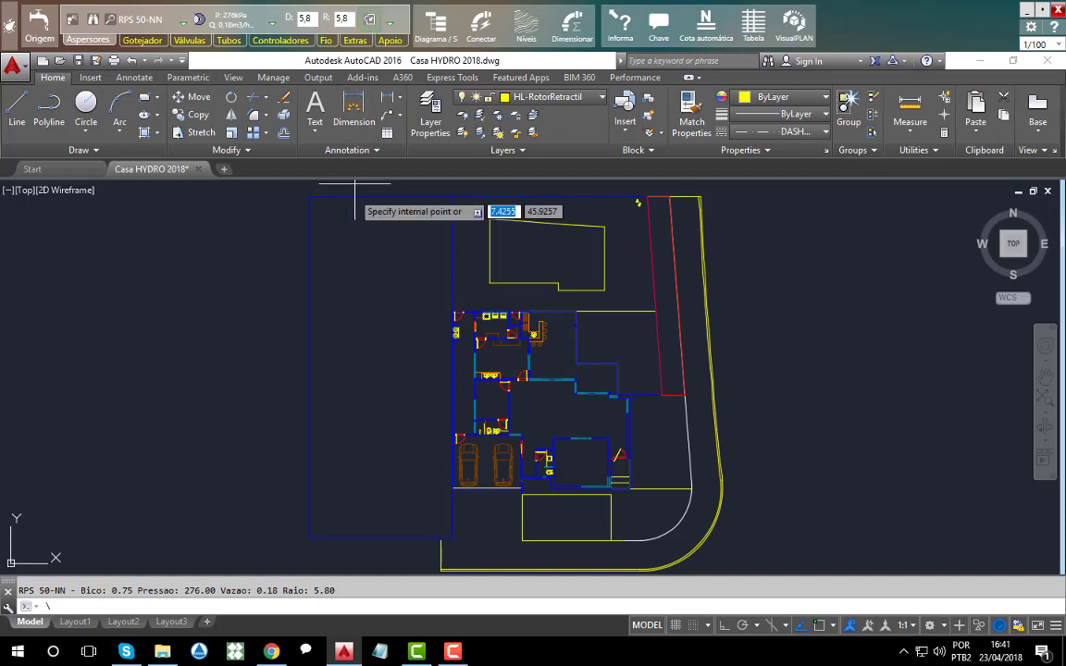
pyautogui.click(388, 351)
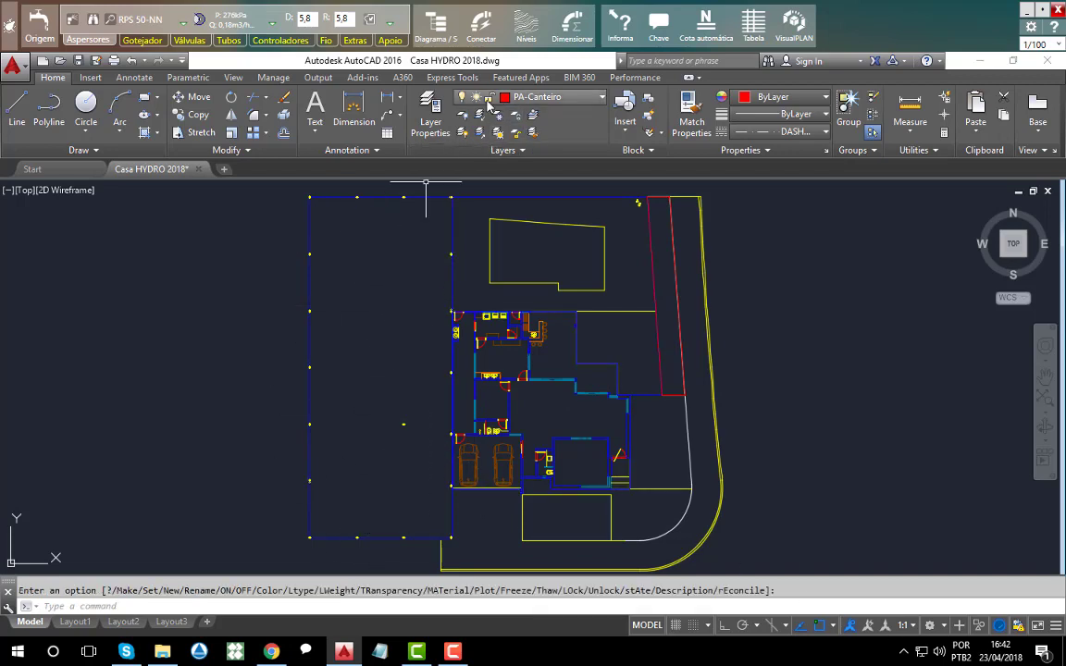
# Turn on the HL-Arcos layer to display the sprinklers' coverage arcs.
pyautogui.click(541, 98)
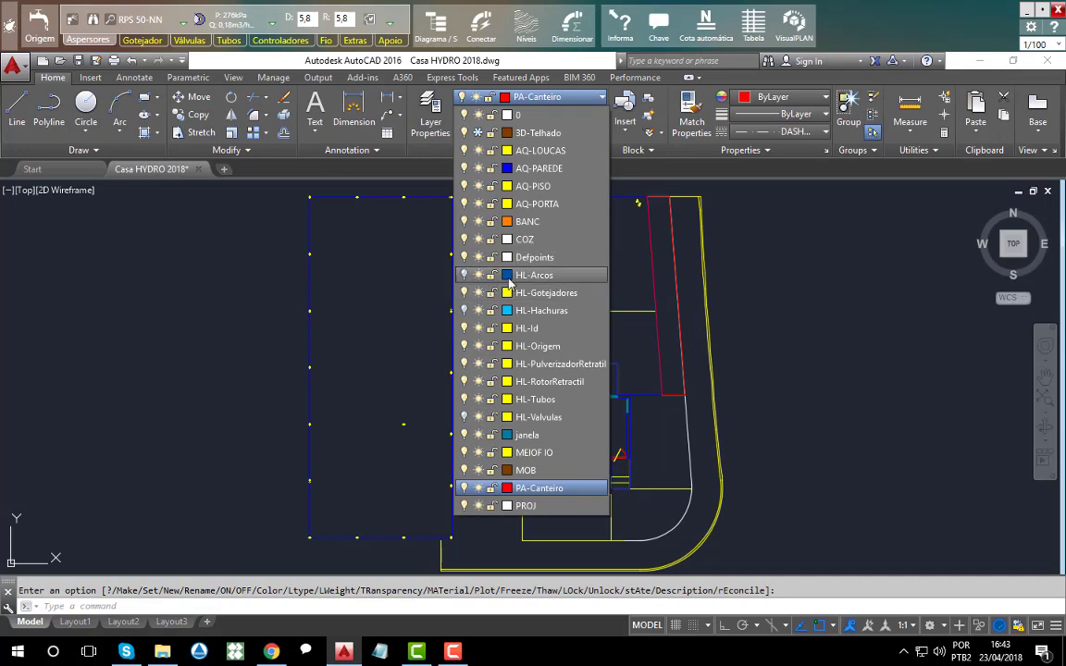
pyautogui.click(463, 277)
pyautogui.click(190, 321)
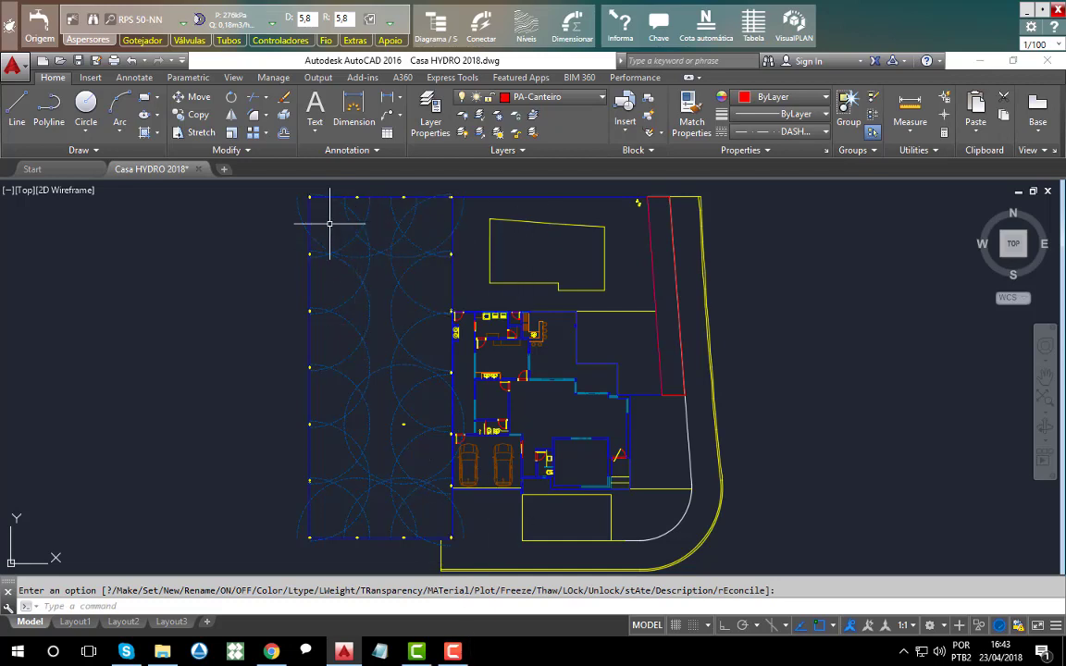
# Erase the left of the two intermediate sprinklers on the lot's upper edge and move the remaining one to about the edge's midpoint.
pyautogui.click(301, 219)
pyautogui.press('Delete')
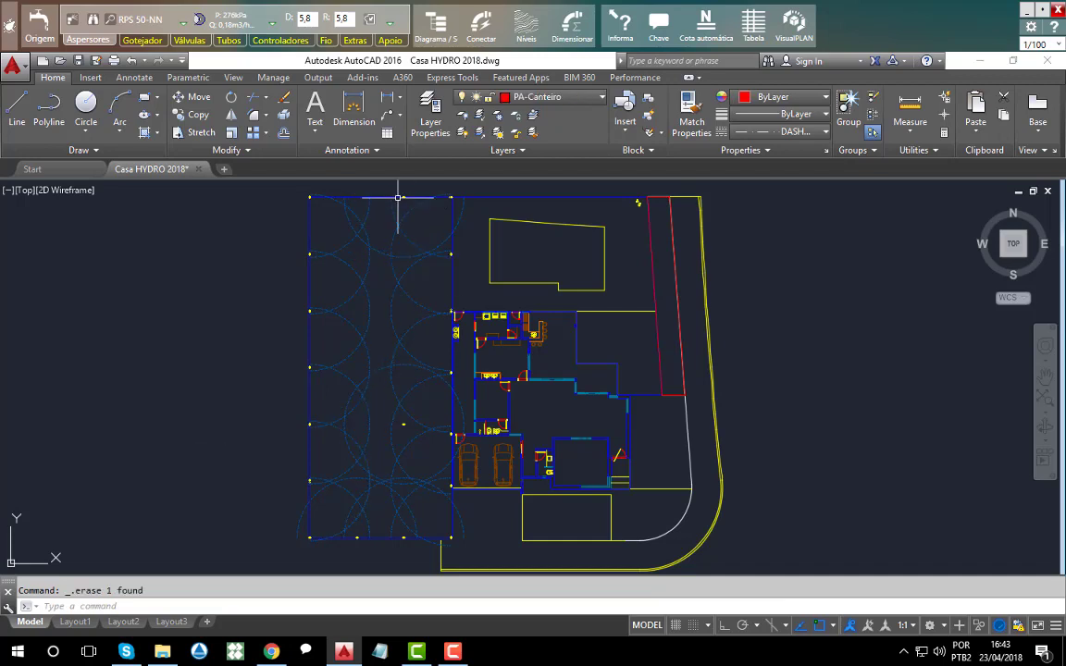
pyautogui.scroll(4, 386, 186)
pyautogui.click(430, 213)
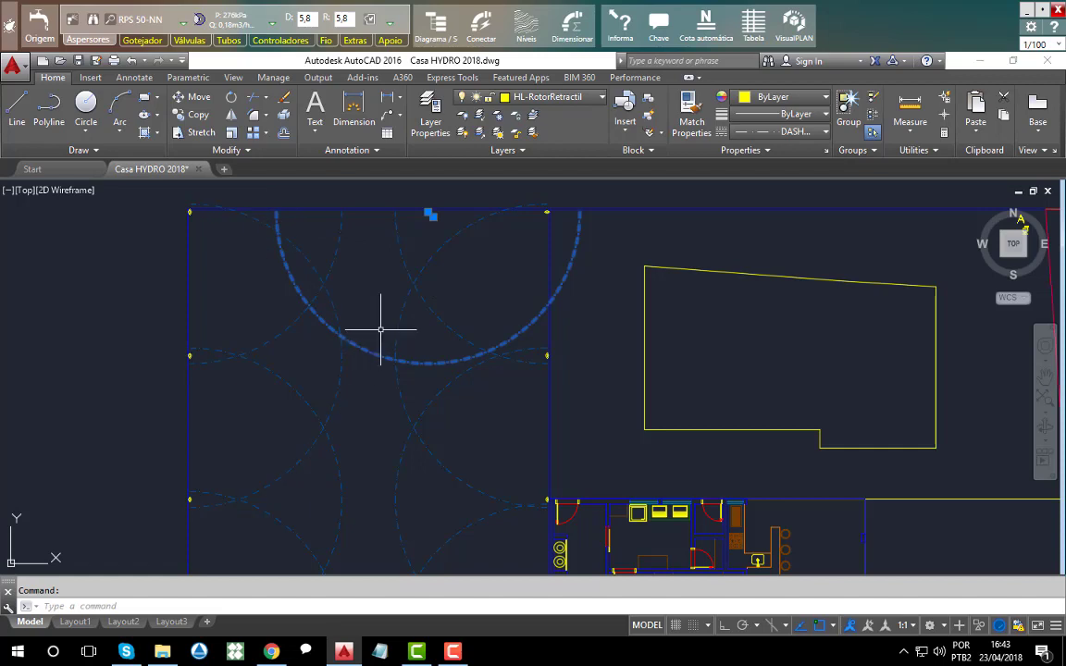
pyautogui.click(429, 212)
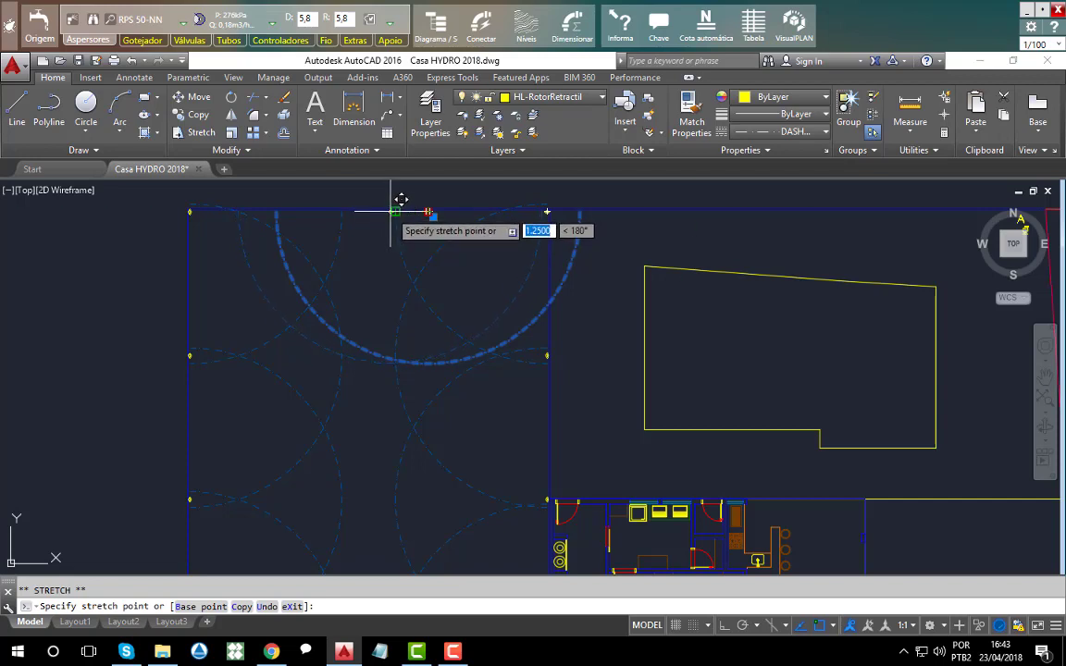
pyautogui.click(397, 213)
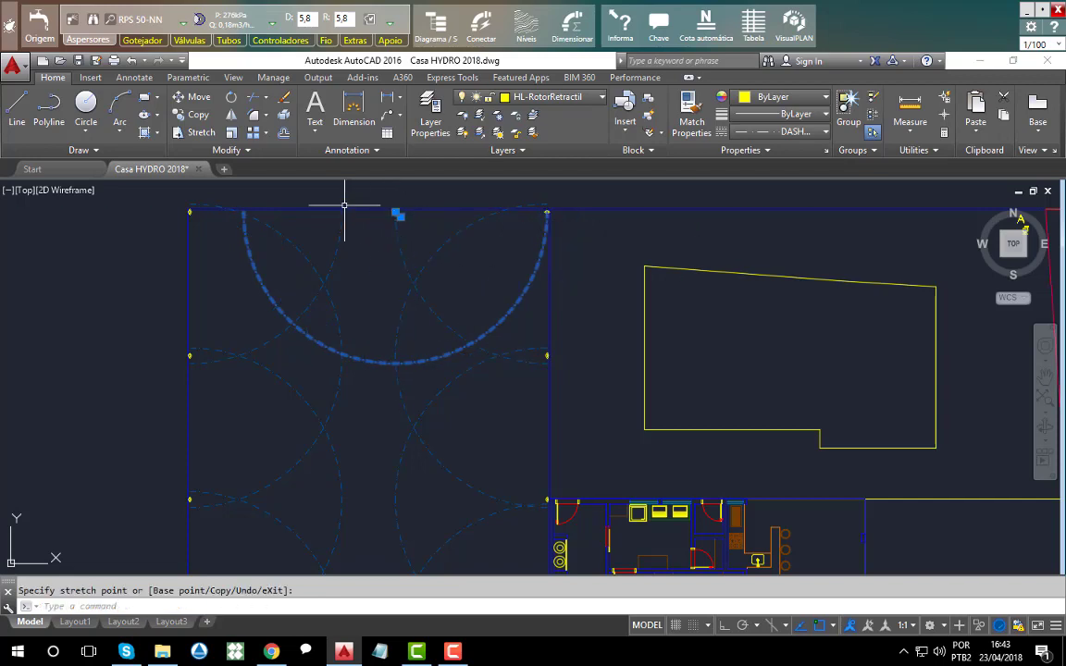
pyautogui.click(397, 214)
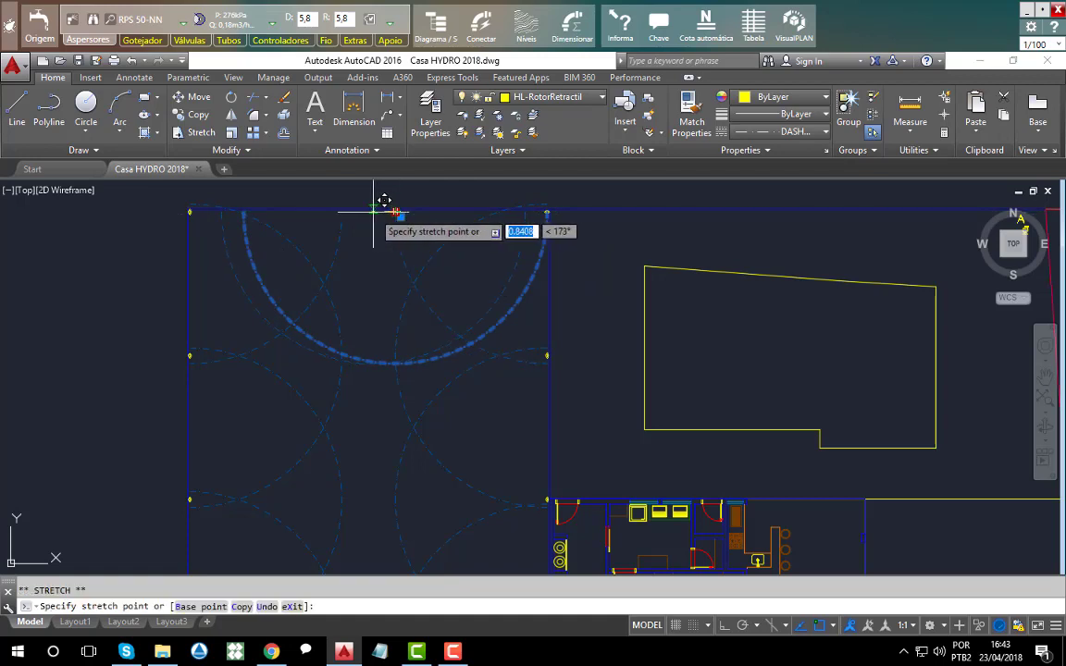
pyautogui.click(376, 212)
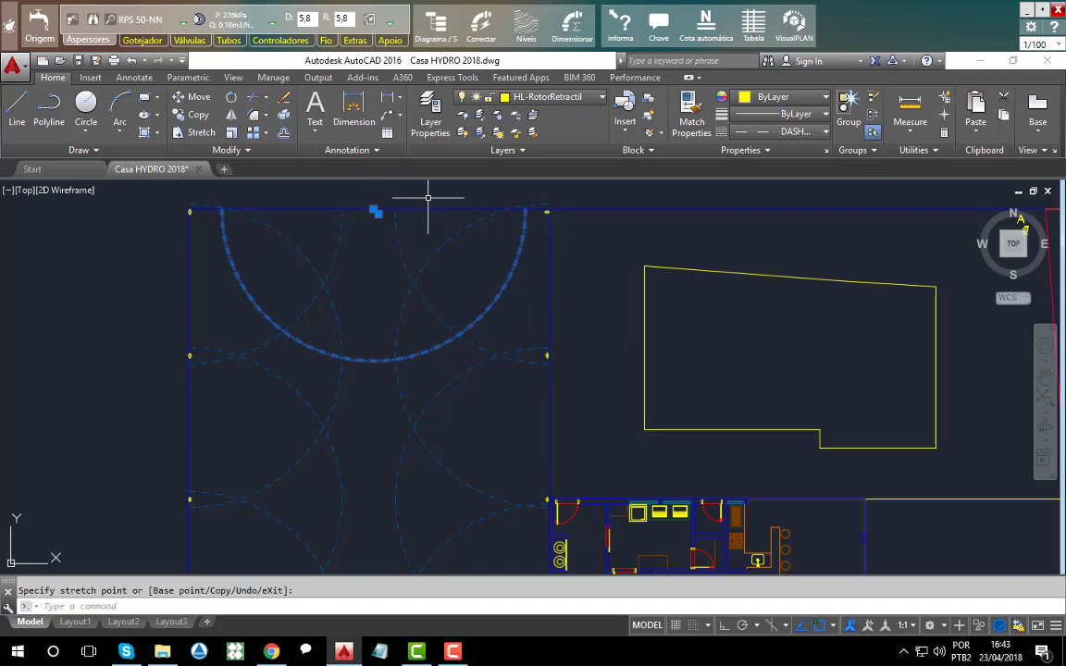
pyautogui.scroll(-6, 388, 222)
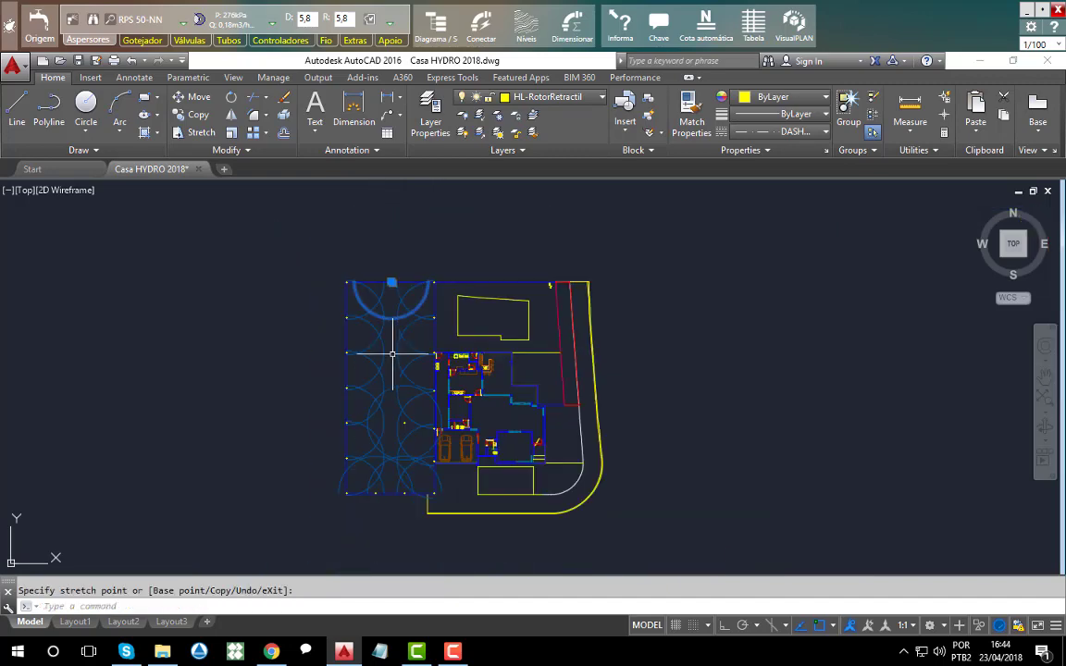
pyautogui.scroll(3, 378, 462)
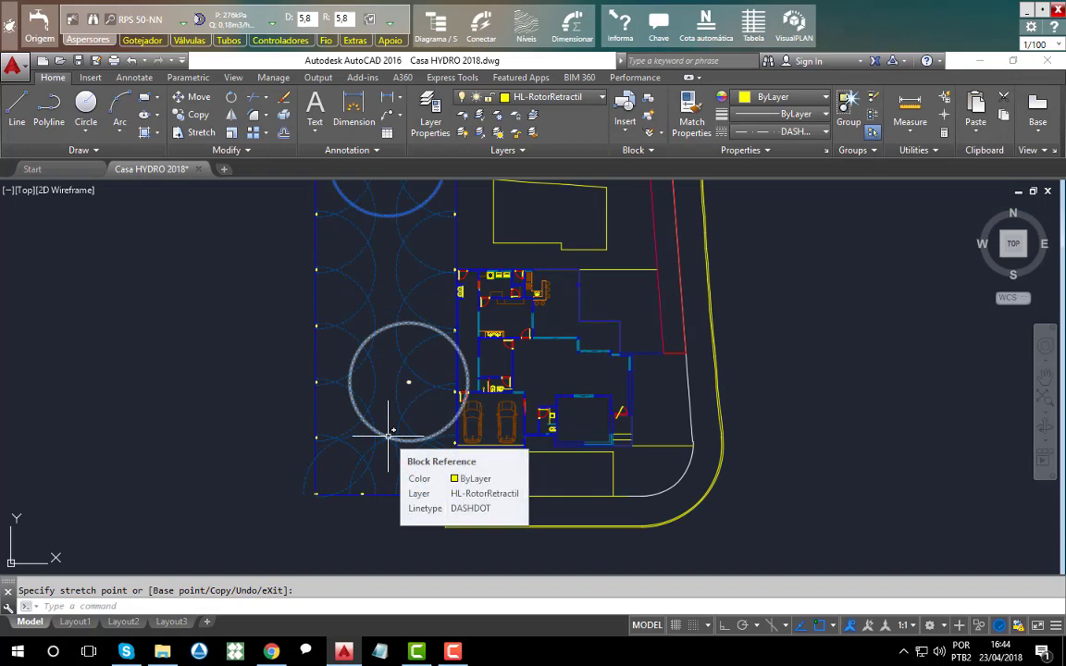
# Move the lower interior sprinkler of the empty lot horizontally to about the middle of the lot's width.
pyautogui.scroll(2, 421, 493)
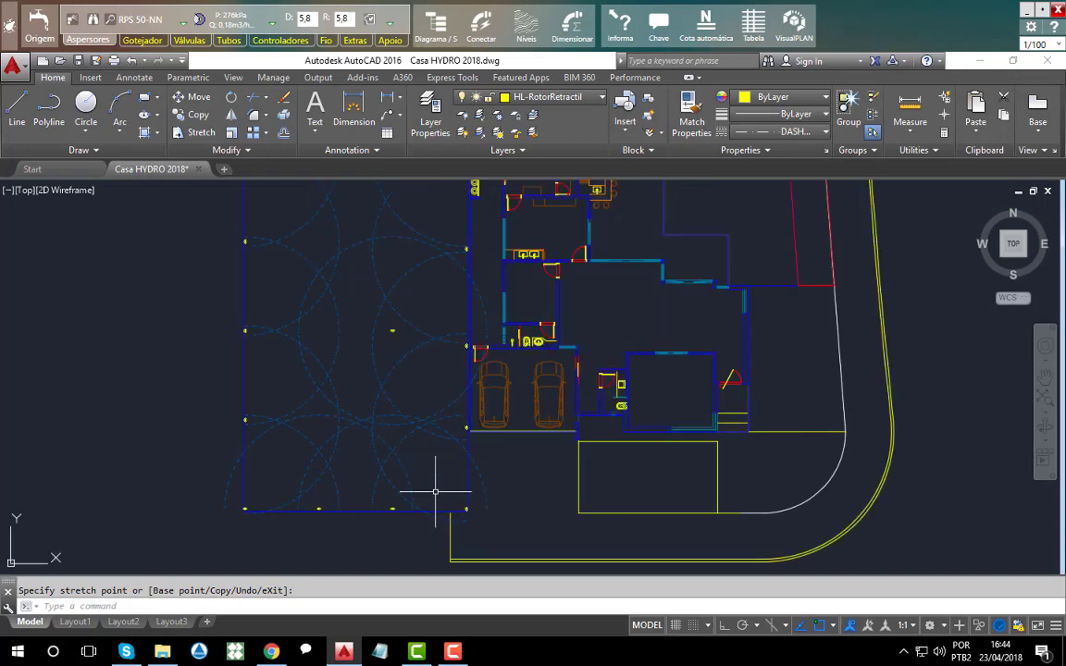
pyautogui.scroll(-3, 377, 436)
pyautogui.scroll(3, 367, 328)
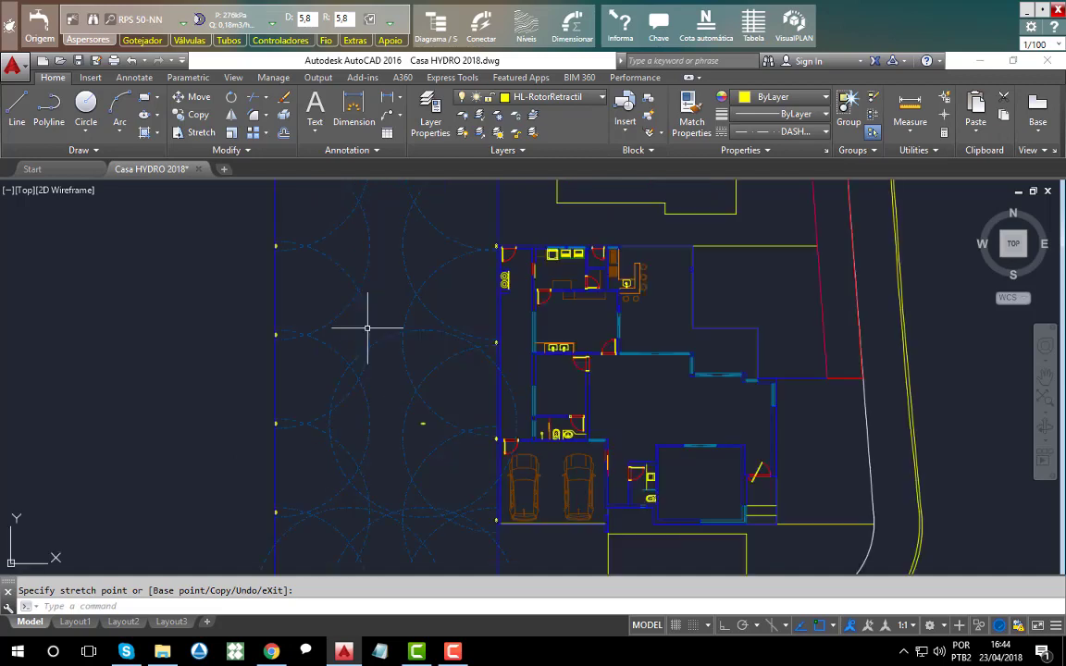
pyautogui.press('Escape')
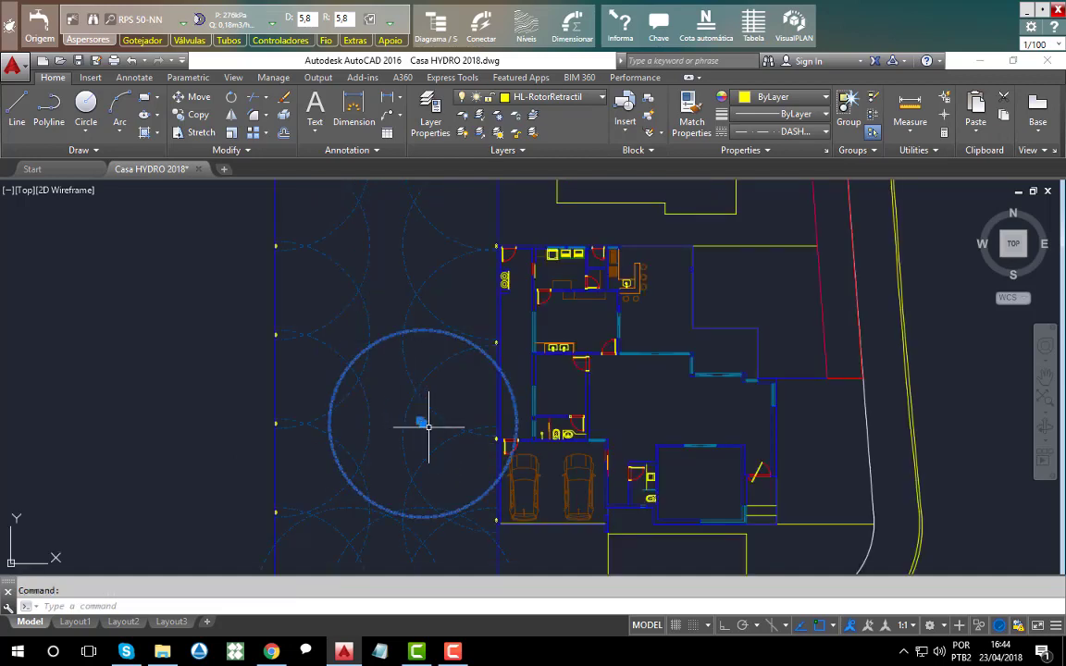
pyautogui.click(422, 424)
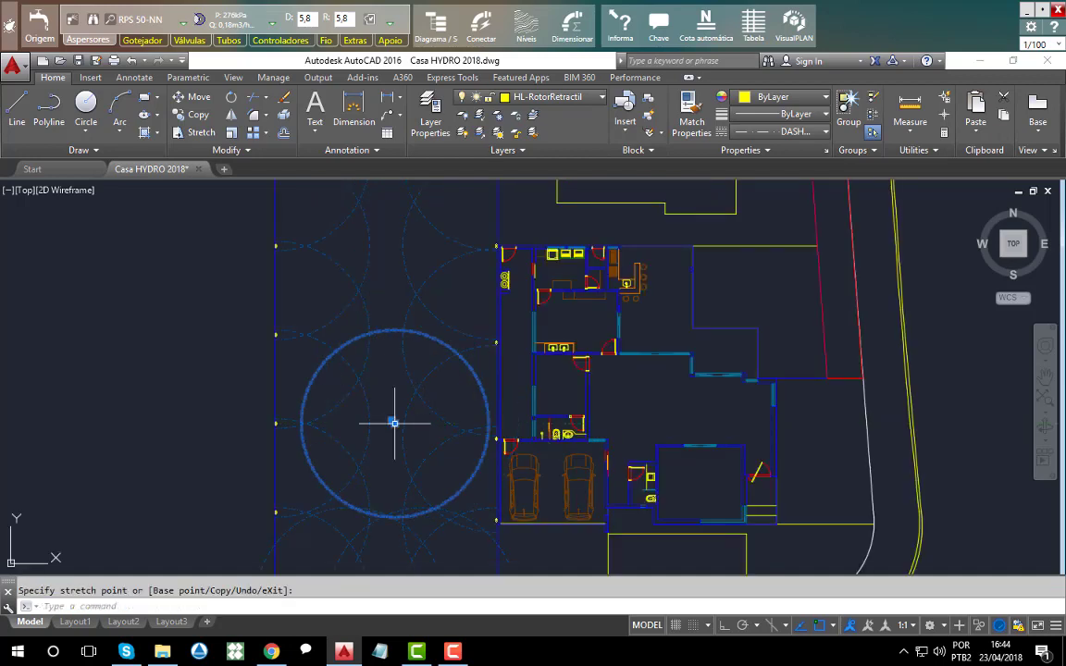
pyautogui.scroll(-4, 412, 435)
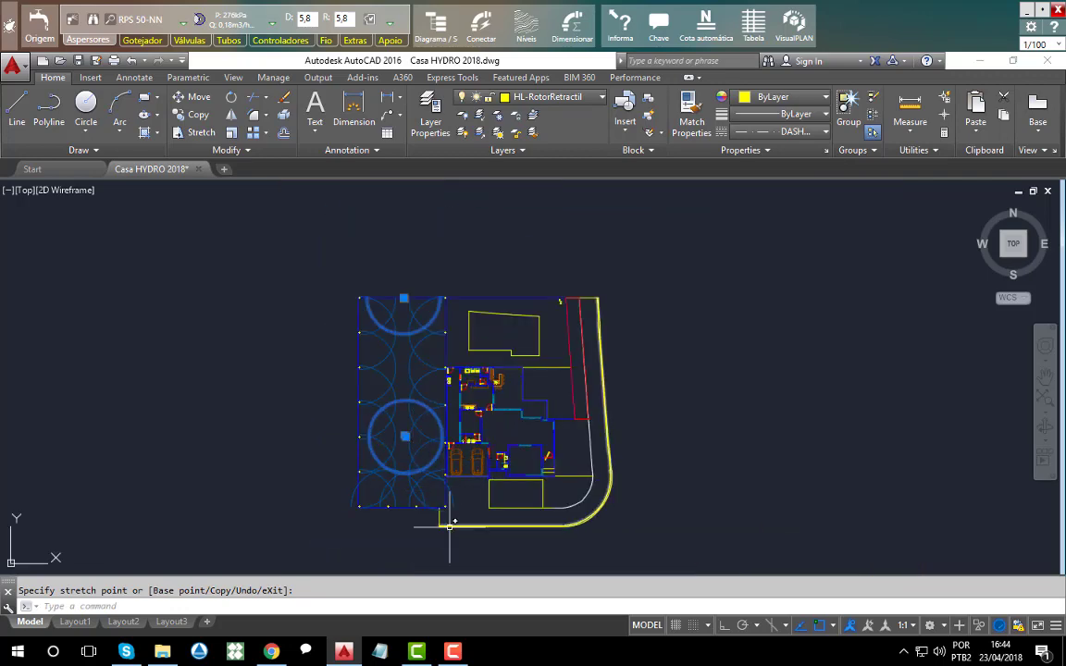
pyautogui.press('Escape')
# Erase the right of the two intermediate sprinklers on the lot's lower edge.
pyautogui.scroll(4, 450, 504)
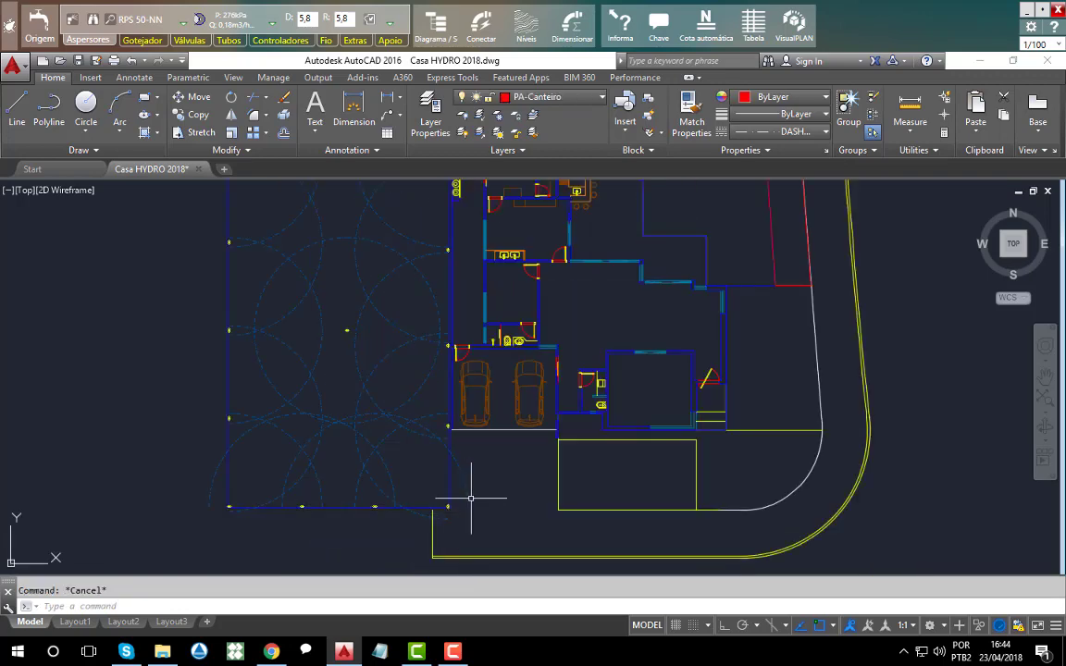
pyautogui.click(448, 502)
pyautogui.press('Delete')
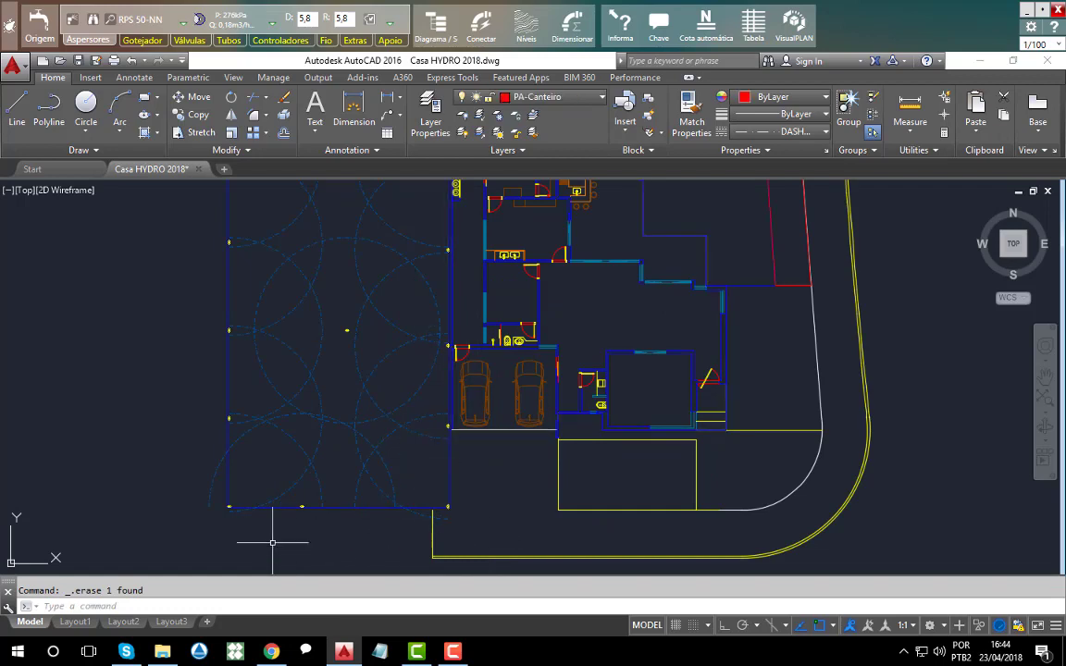
pyautogui.click(211, 479)
pyautogui.press('Delete')
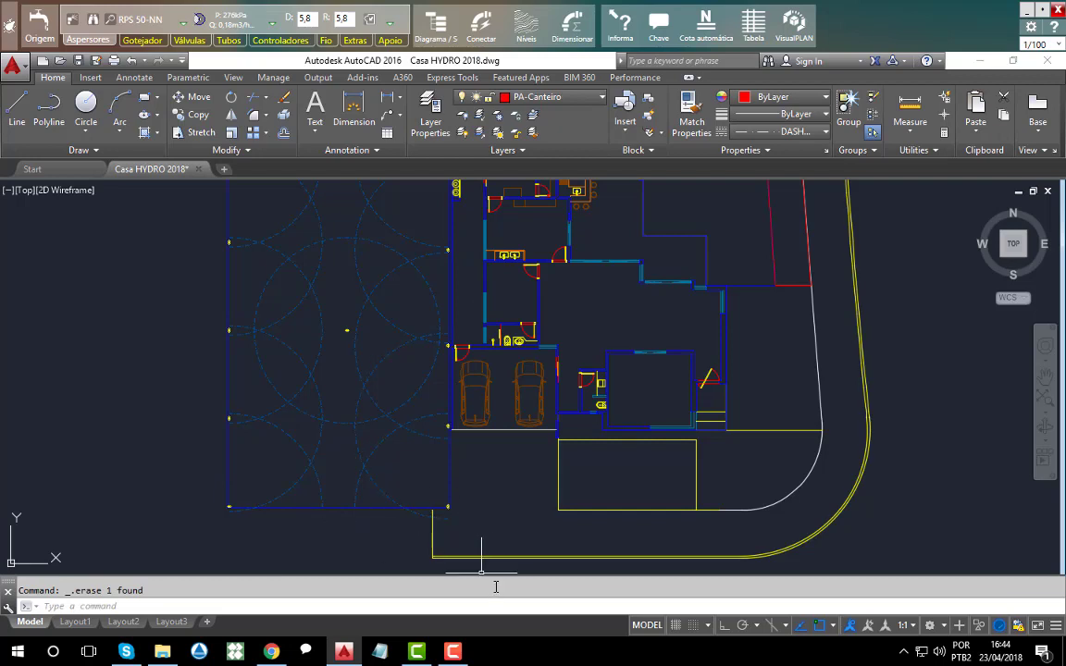
pyautogui.hotkey('ctrl', 'z')
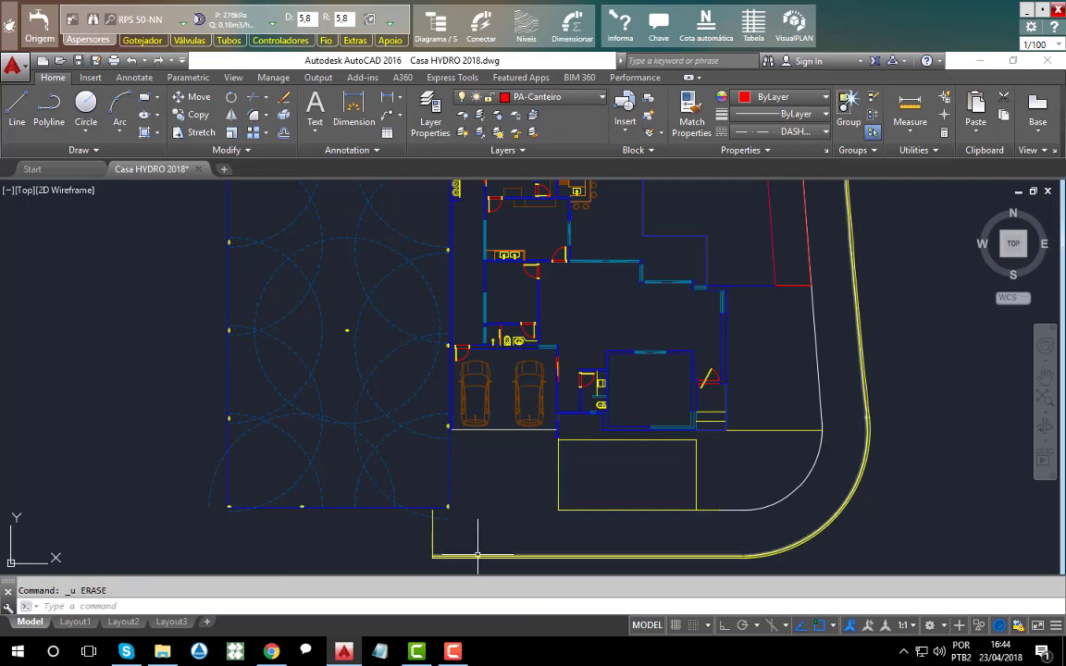
# Move the remaining intermediate sprinkler on the lot's lower edge to about the edge's midpoint.
pyautogui.click(302, 506)
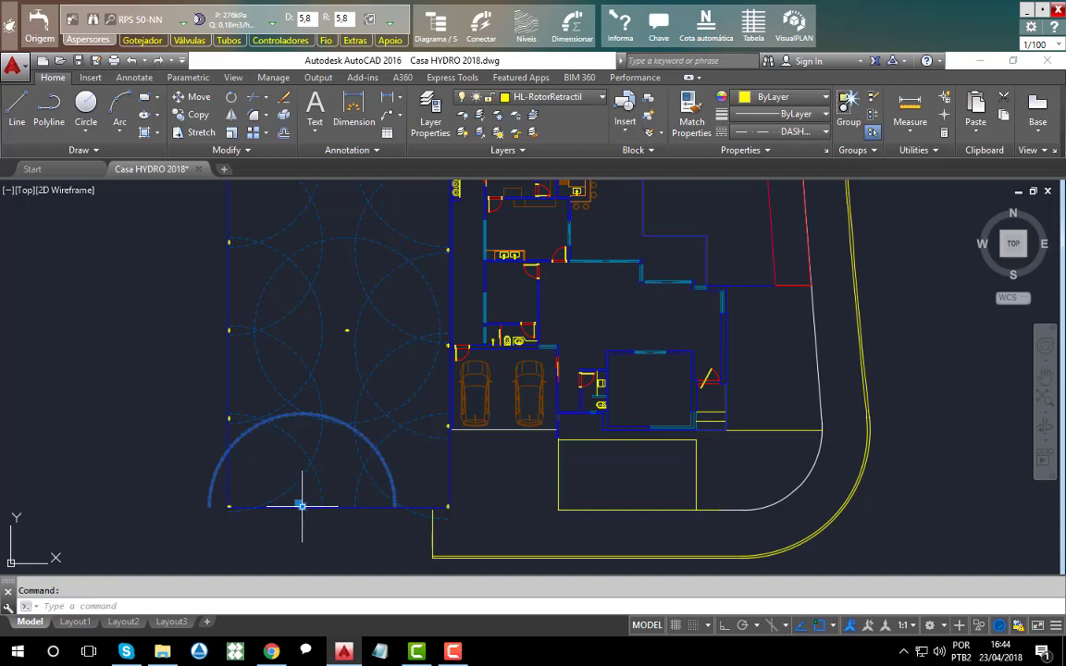
pyautogui.click(301, 506)
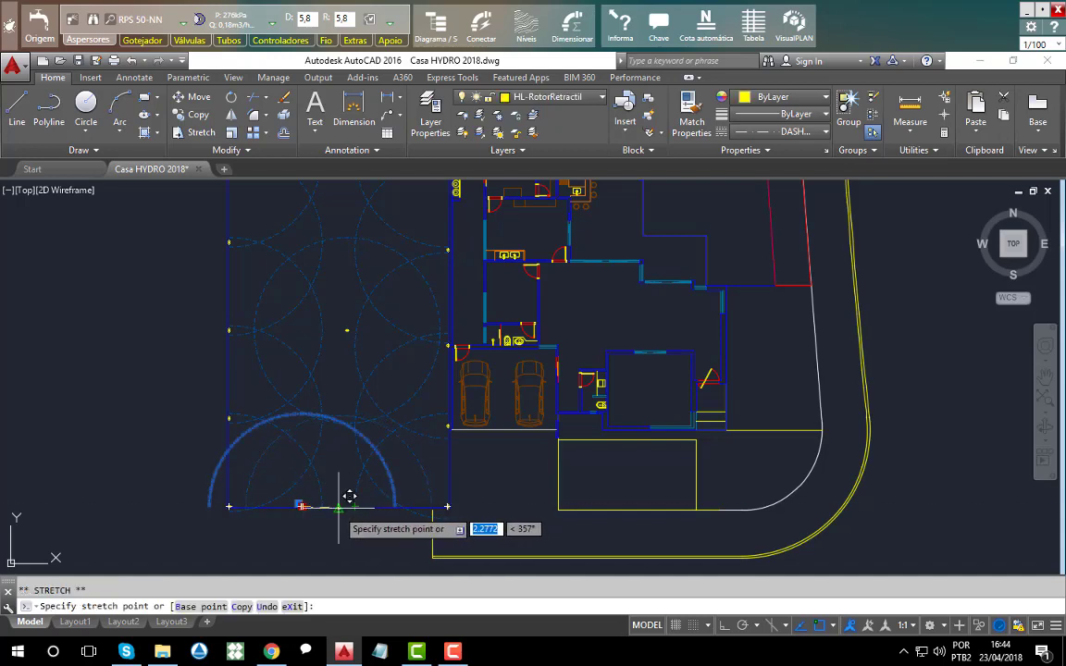
pyautogui.click(339, 507)
pyautogui.press('Escape')
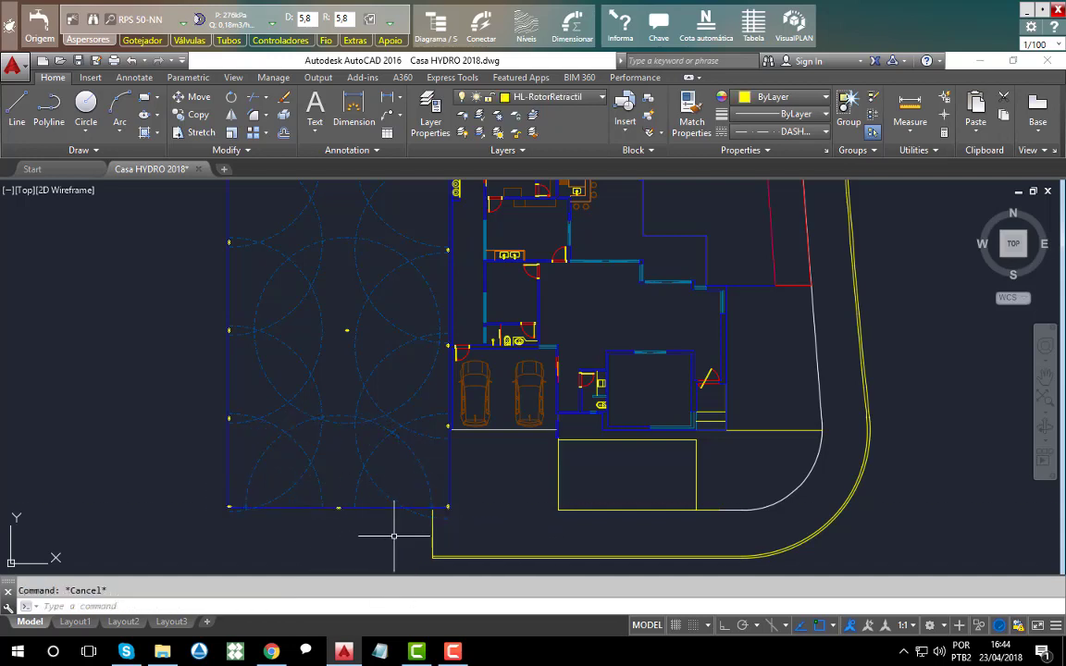
# Place one Individual RPS 50-NN sprinkler midway across the lot's width in its upper half, above the existing interior one.
pyautogui.scroll(-4, 256, 419)
pyautogui.scroll(4, 345, 345)
pyautogui.scroll(-4, 345, 351)
pyautogui.scroll(3, 316, 280)
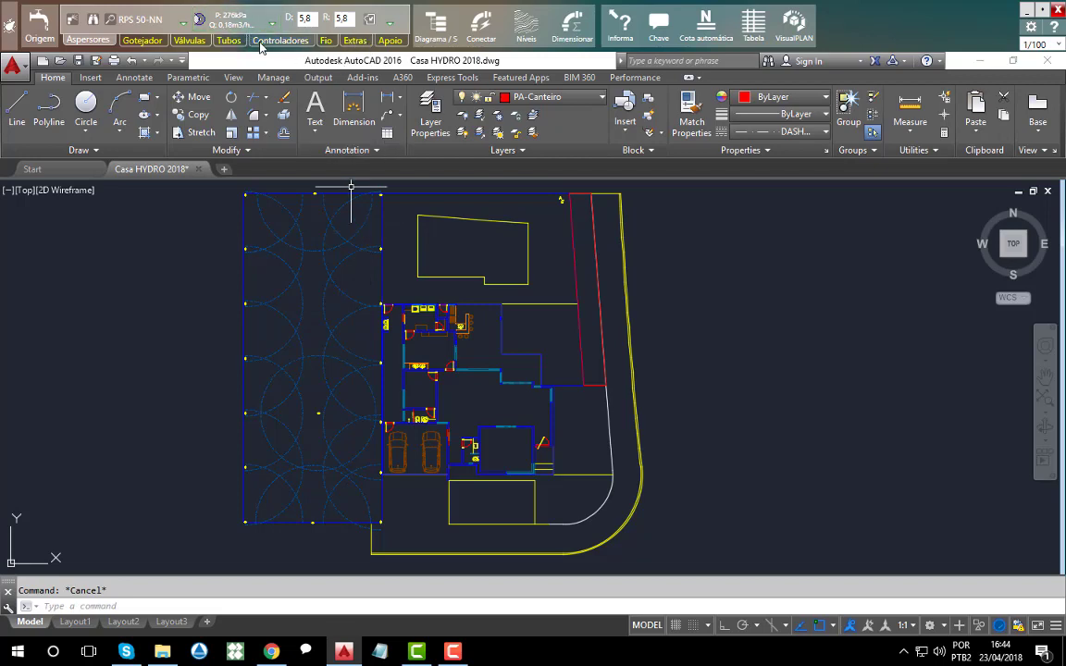
pyautogui.click(393, 26)
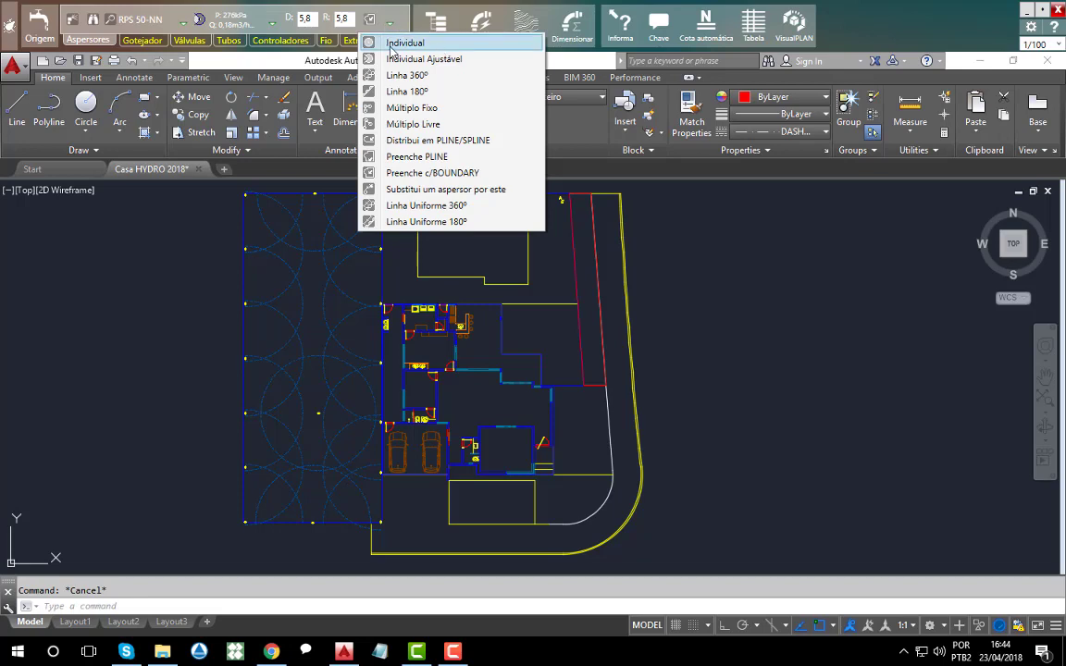
pyautogui.click(405, 43)
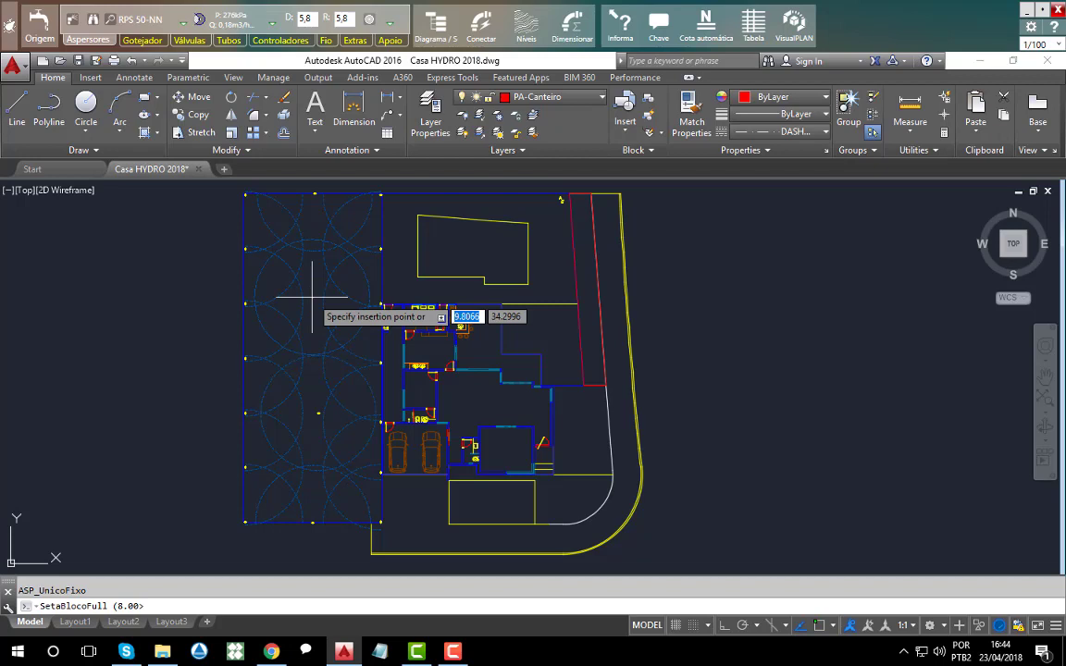
pyautogui.click(312, 298)
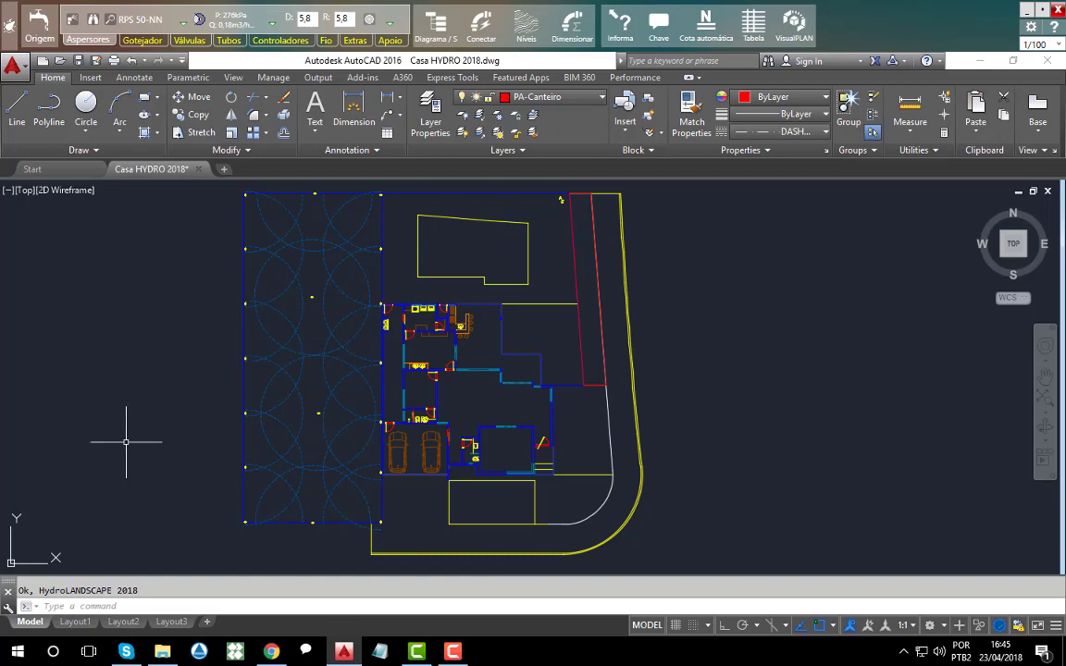
# Turn off the HL-Arcos layer to hide the sprinklers' coverage arcs.
pyautogui.click(572, 100)
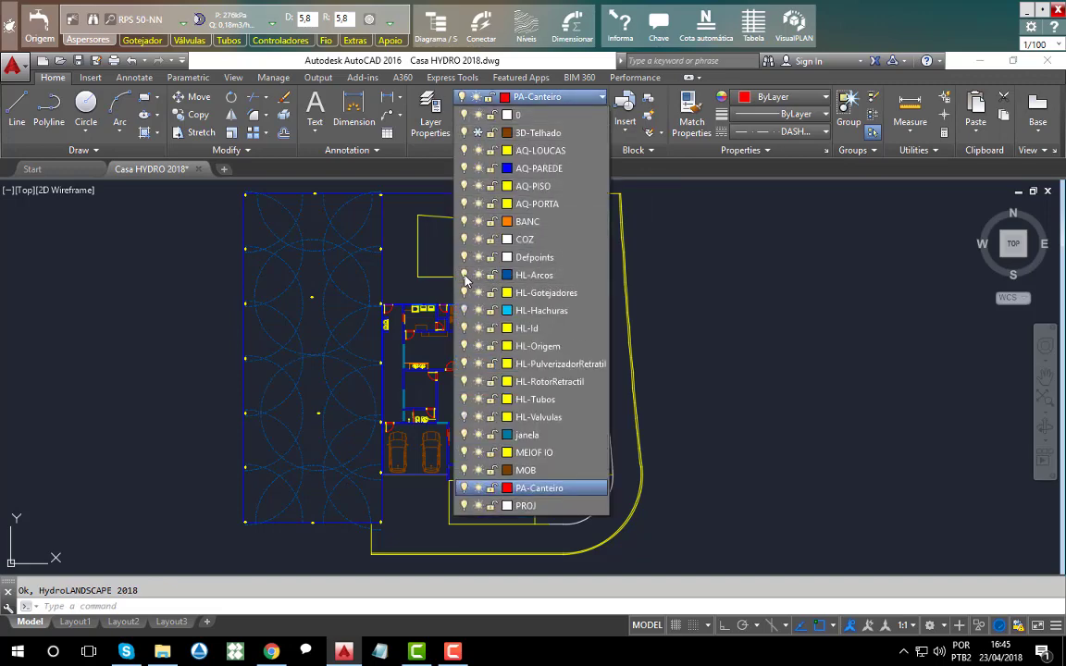
pyautogui.click(464, 275)
pyautogui.click(79, 372)
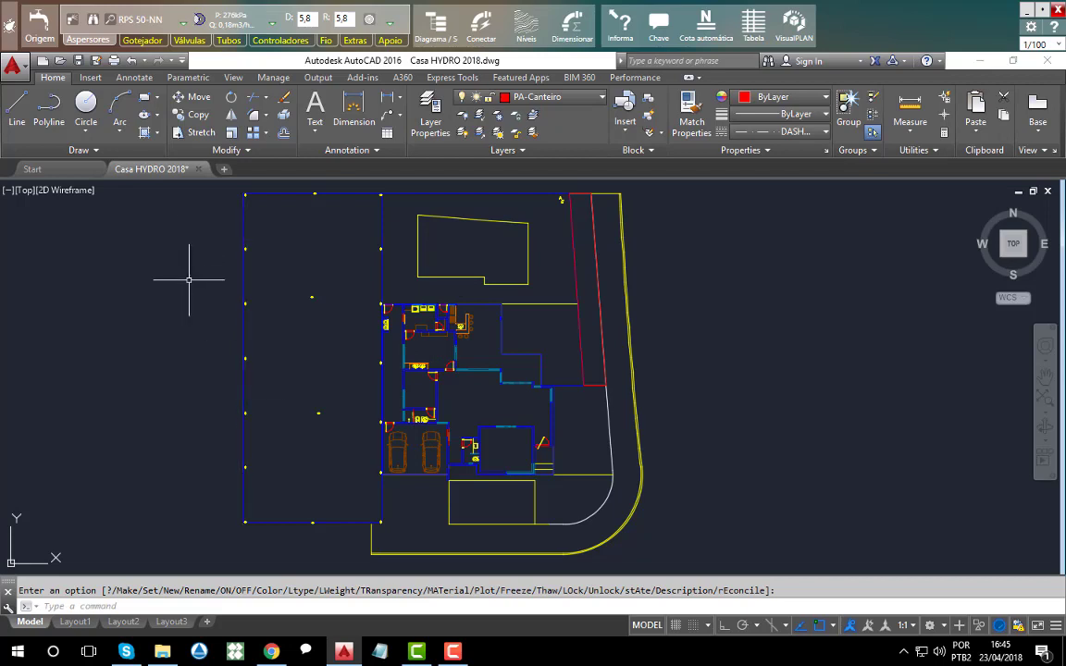
# Open the irrigation diagram, create a sector for the Bomba(A) origin under Setorizar, and select it.
pyautogui.moveTo(204, 272); pyautogui.dragTo(204, 282, button='middle')
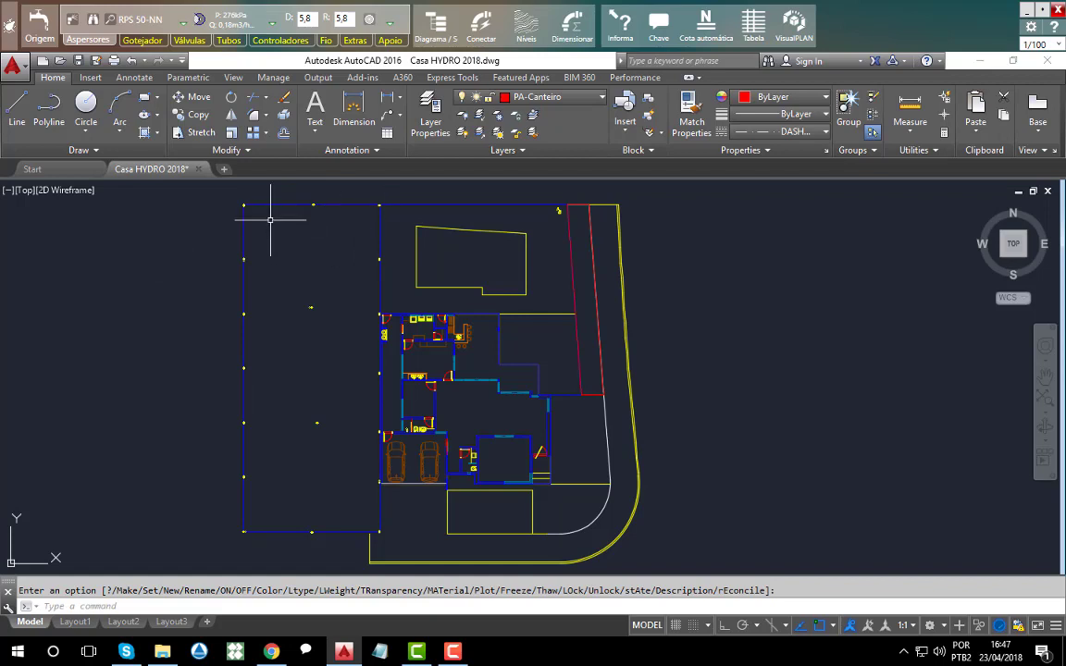
pyautogui.click(441, 27)
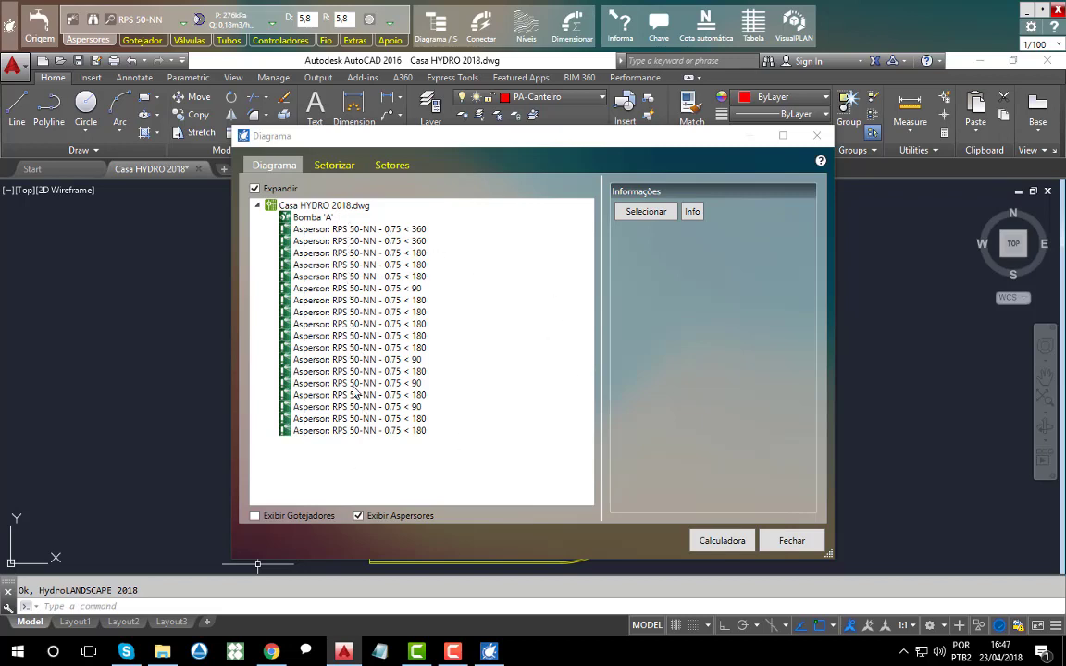
pyautogui.click(336, 167)
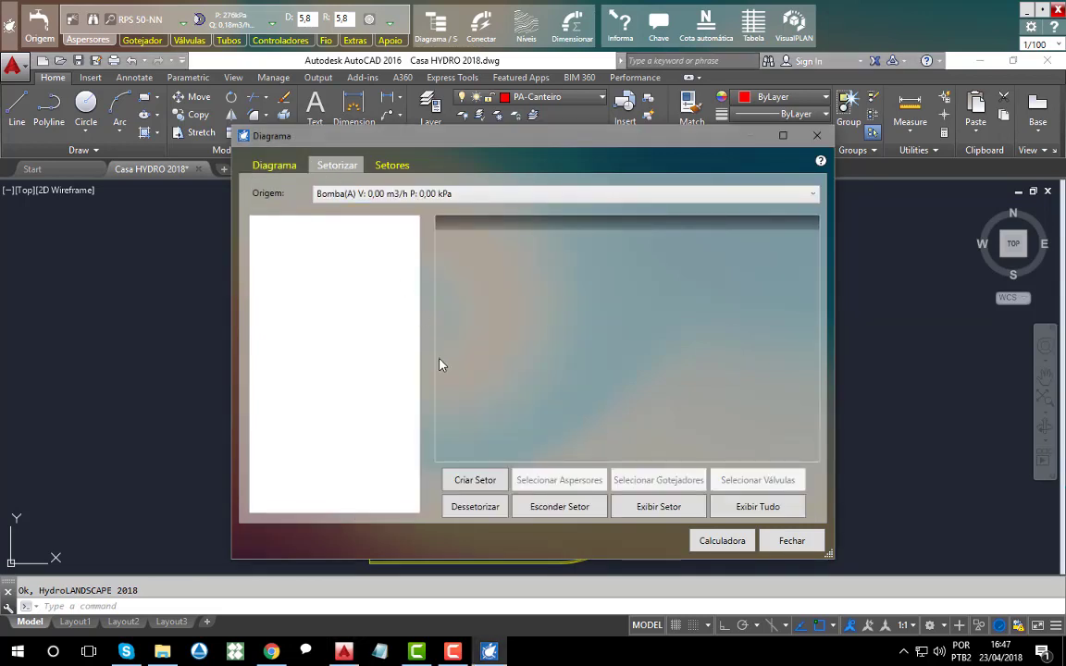
pyautogui.click(477, 481)
pyautogui.click(260, 227)
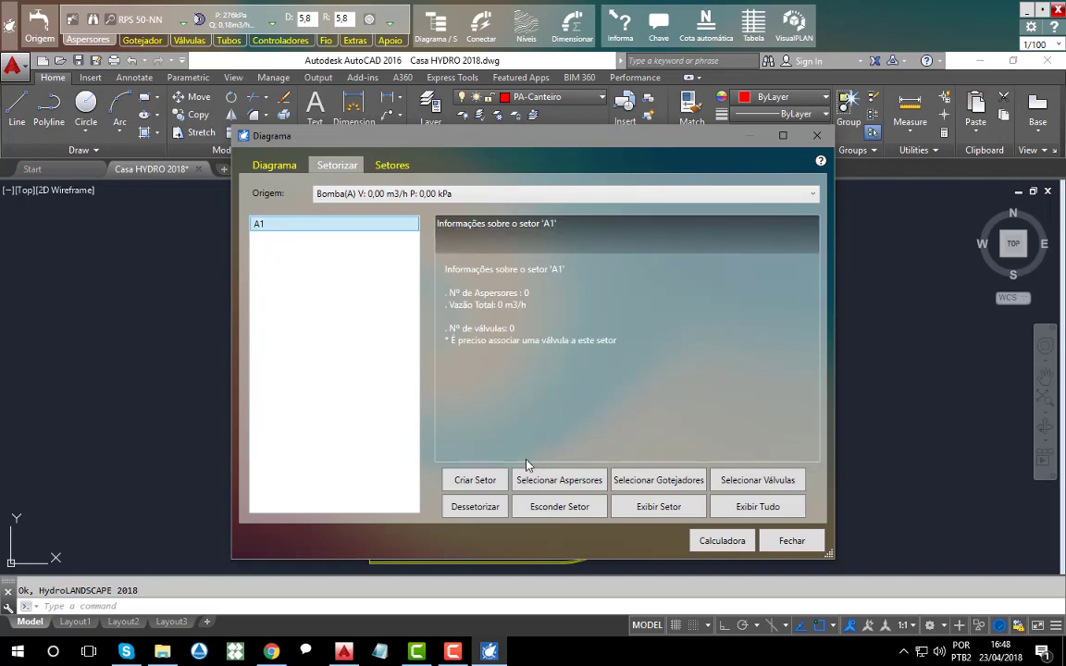
# Assign all the sprinklers in the empty lot to sector A1 with one window selection.
pyautogui.click(574, 483)
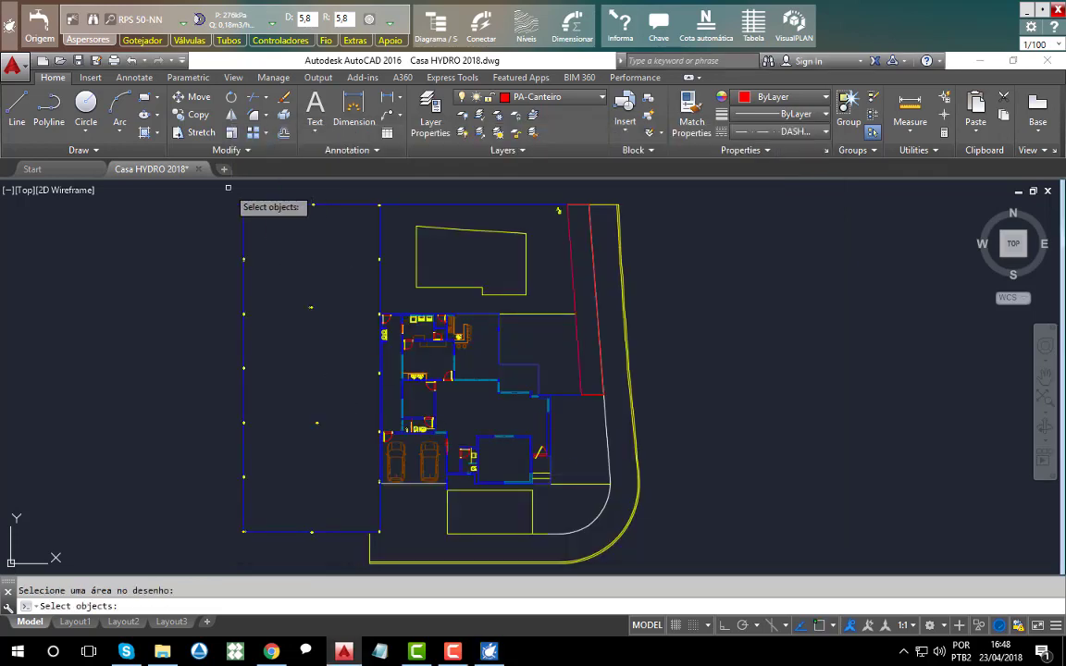
pyautogui.click(228, 187)
pyautogui.click(388, 546)
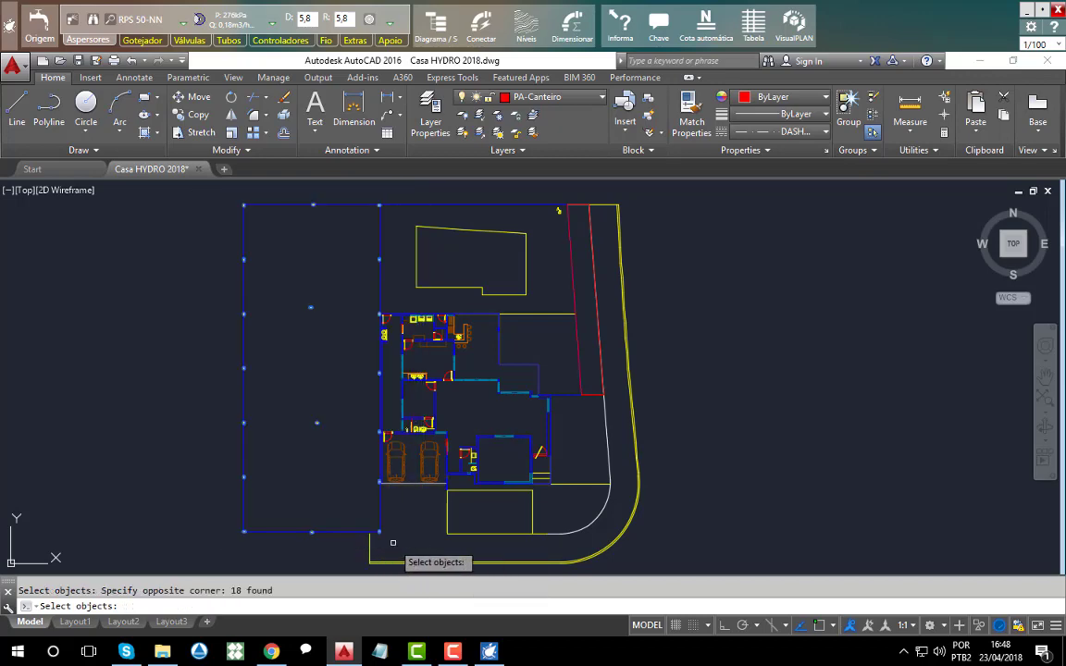
pyautogui.press('Return')
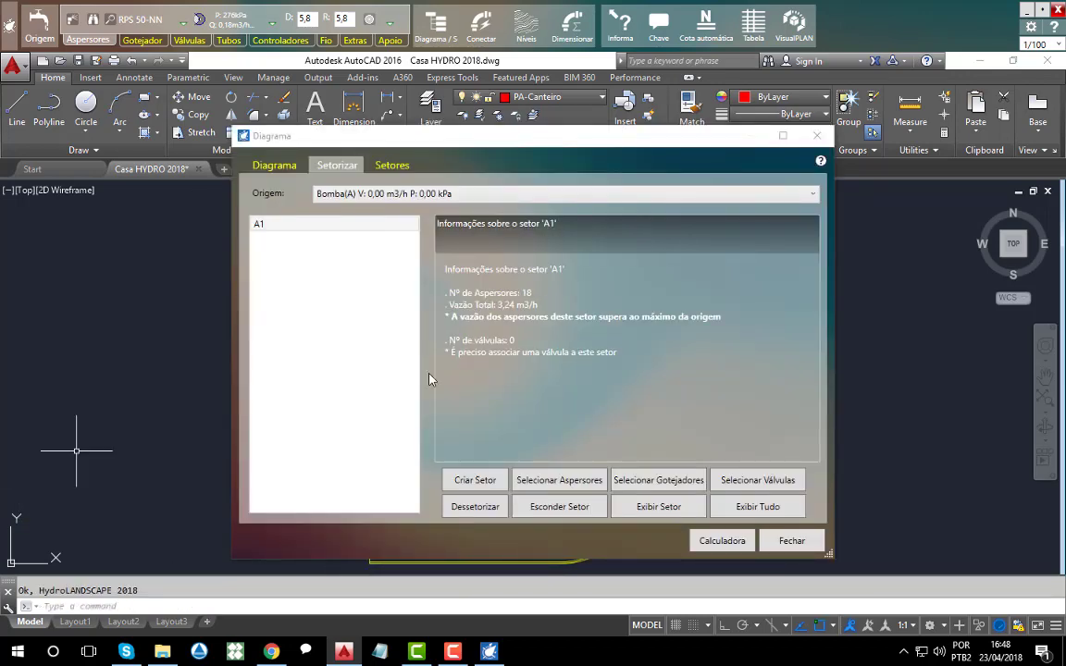
# Set the Diagrama window aside, check the sector labels on the lot's sprinklers, and review sector A1's information.
pyautogui.moveTo(398, 147); pyautogui.dragTo(636, 146)
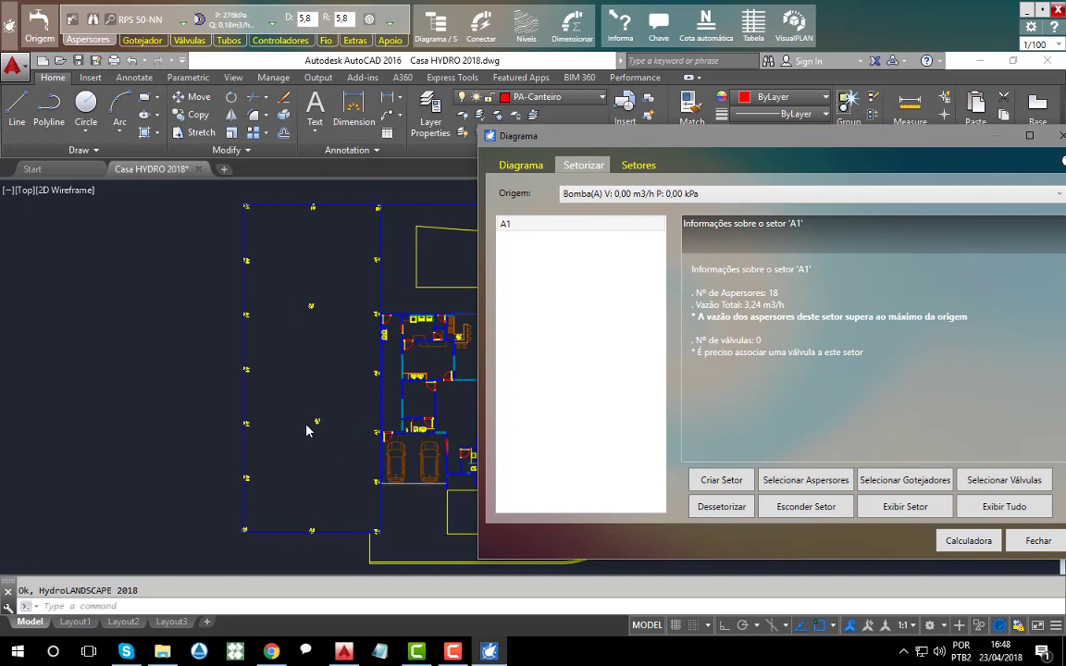
pyautogui.scroll(6, 311, 425)
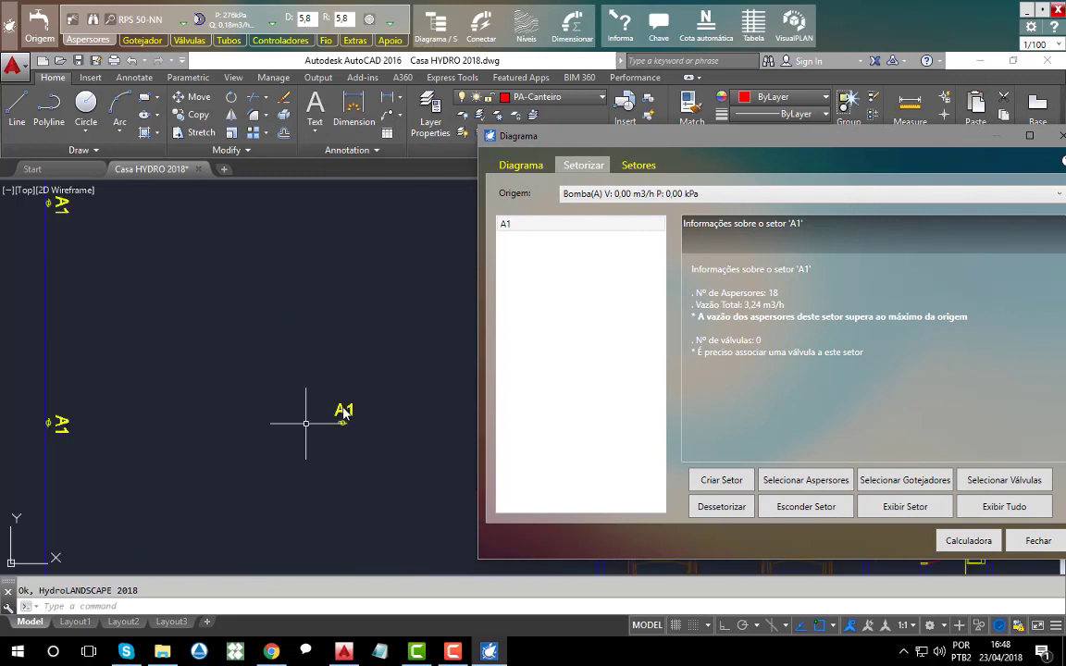
pyautogui.scroll(-8, 271, 431)
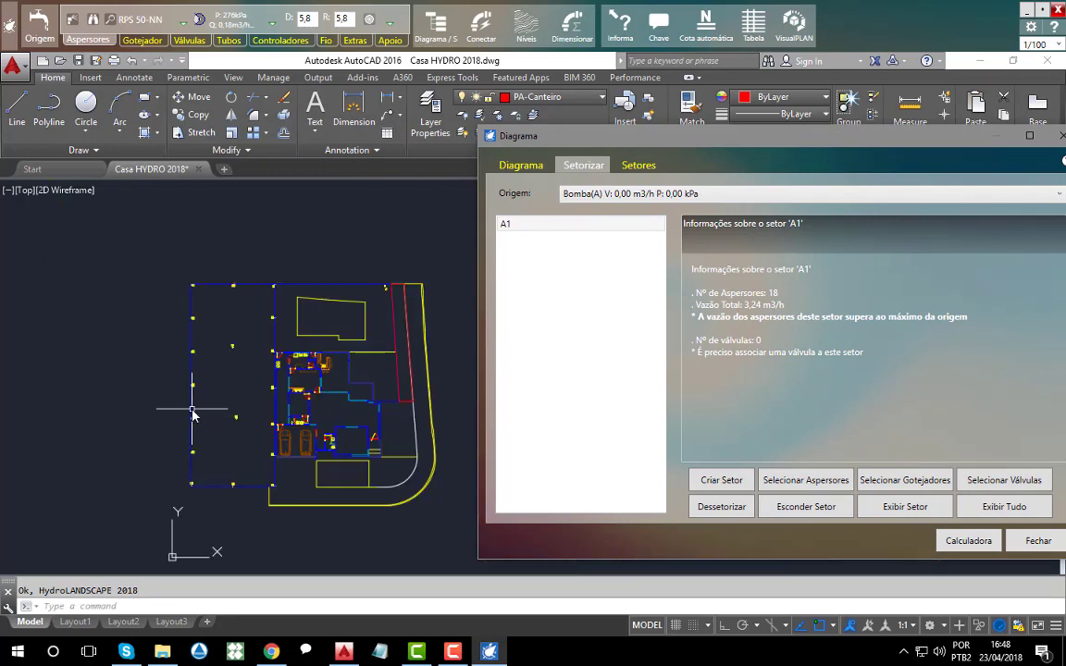
pyautogui.moveTo(675, 141); pyautogui.dragTo(654, 139)
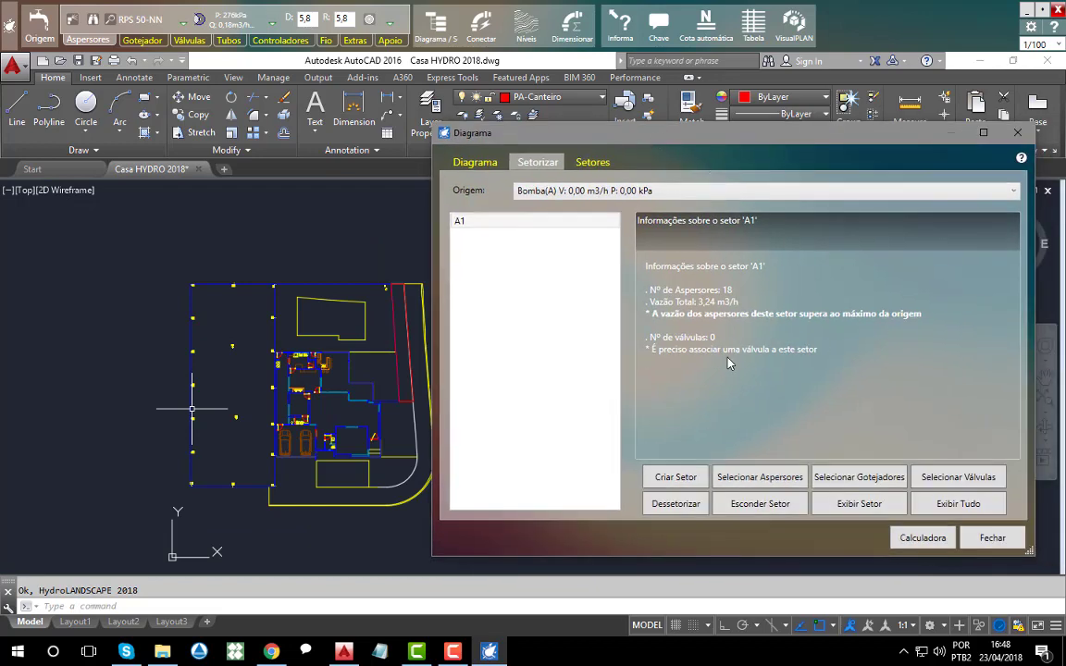
pyautogui.click(478, 224)
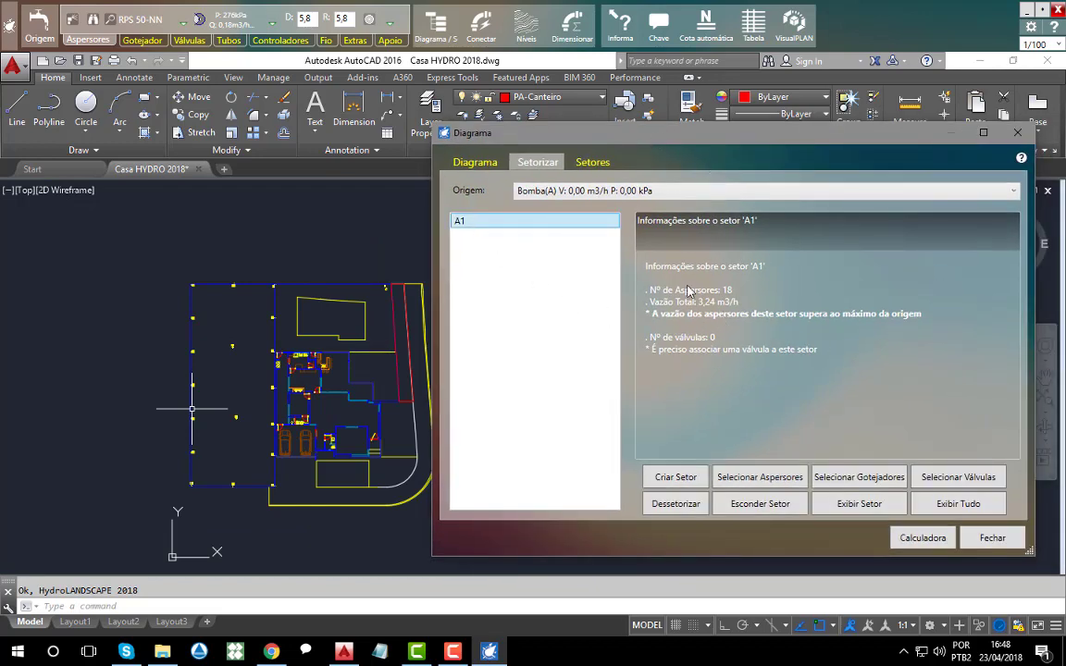